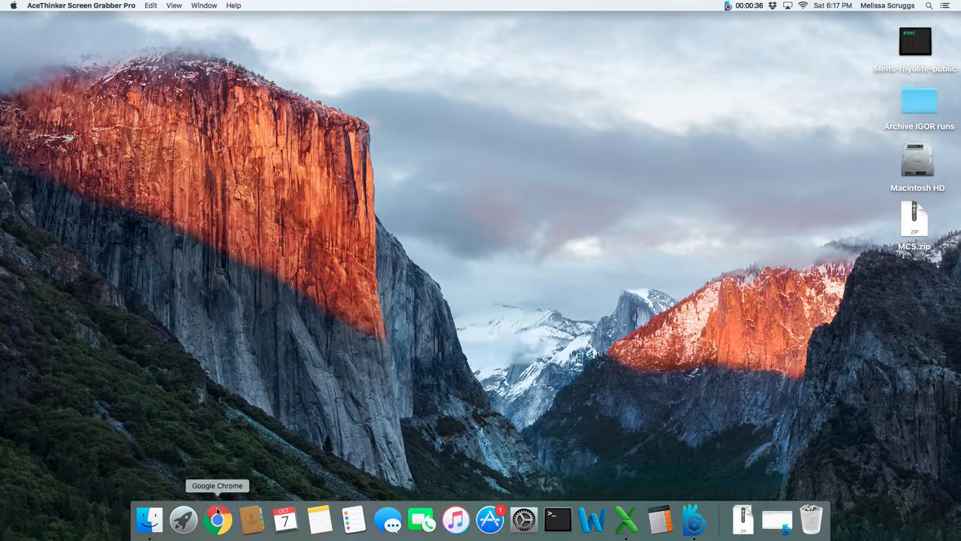
# Open MES_FC_1.xlsx from the Documents › MCS › INPUT & OUTPUT folder in Finder
pyautogui.click(153, 514)
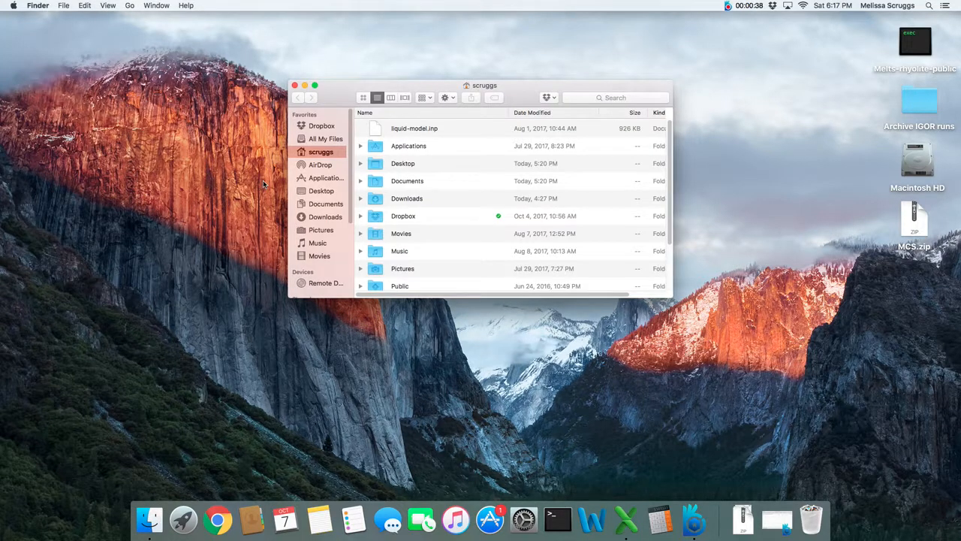
pyautogui.click(325, 205)
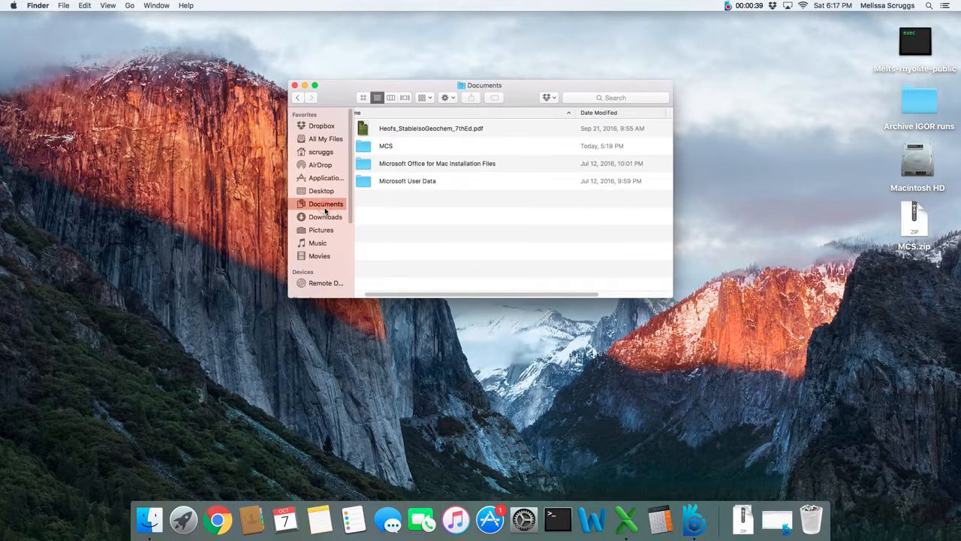
pyautogui.click(372, 148)
pyautogui.doubleClick(372, 148)
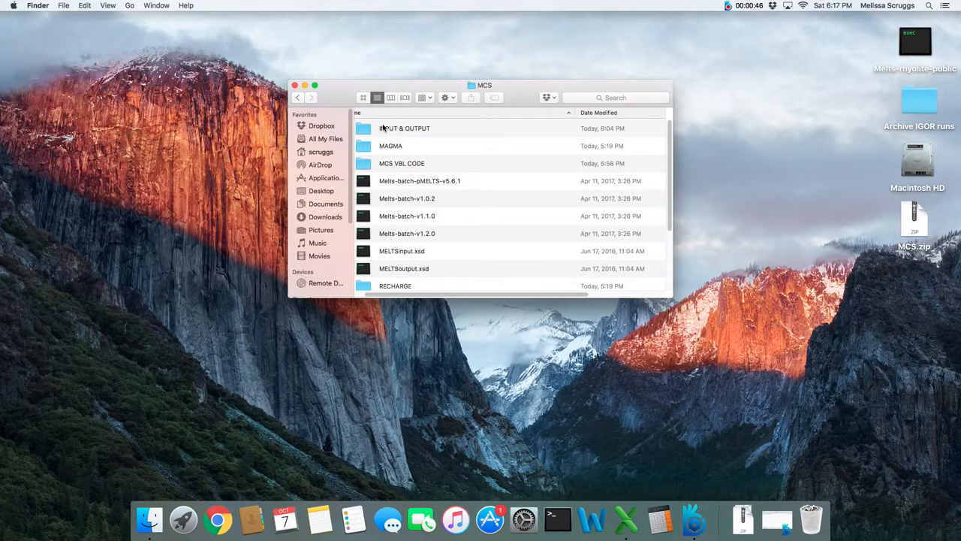
pyautogui.click(371, 129)
pyautogui.doubleClick(372, 128)
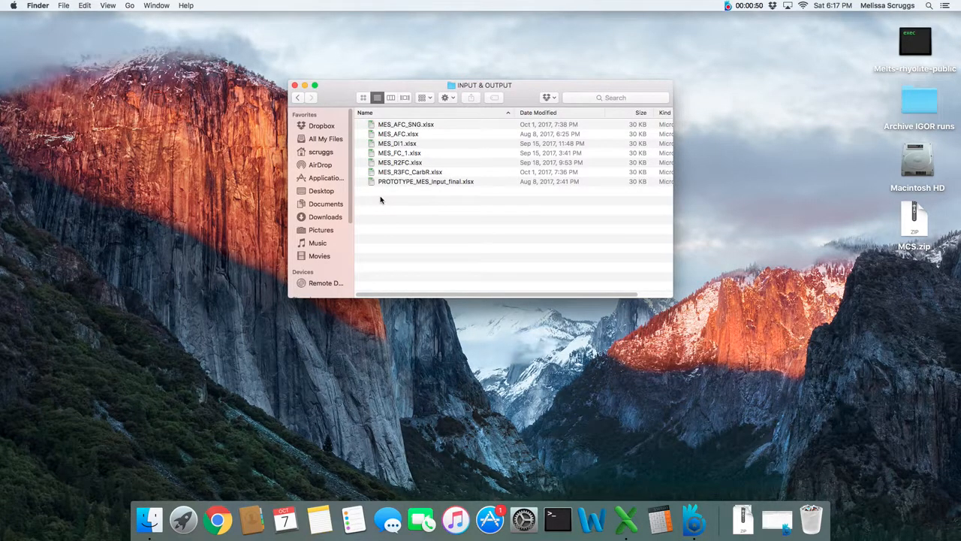
pyautogui.click(383, 154)
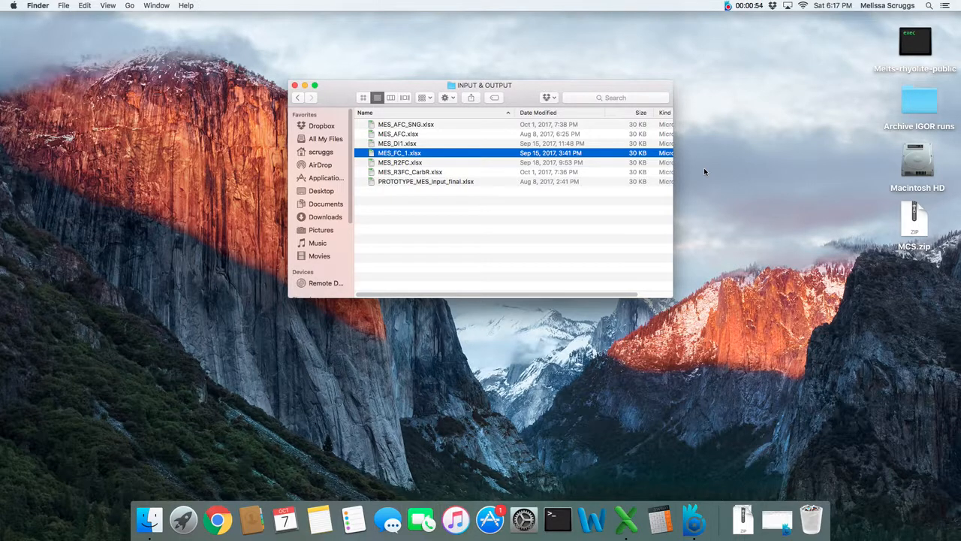
pyautogui.doubleClick(361, 154)
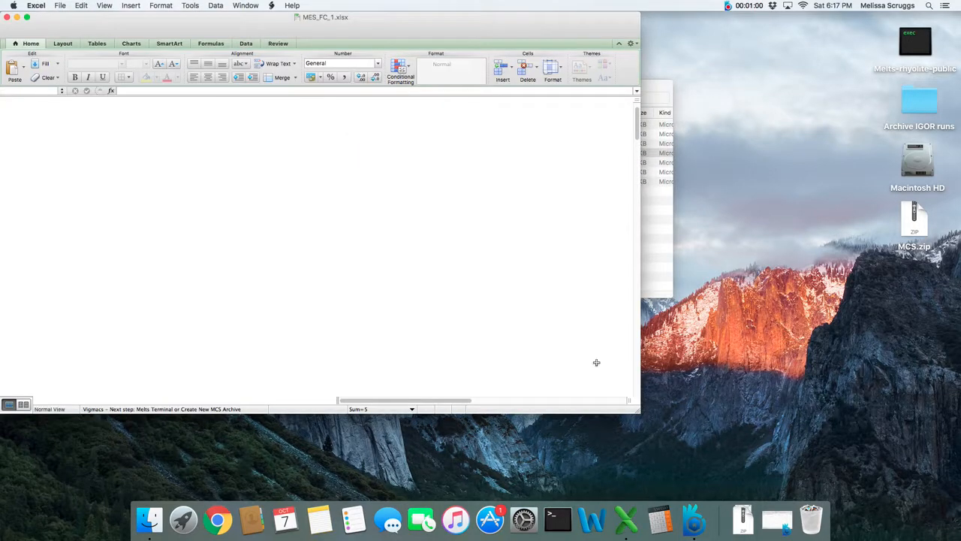
# Enlarge the MES_FC_1 window and zoom the Input sheet to 150%
pyautogui.moveTo(637, 410); pyautogui.dragTo(819, 508)
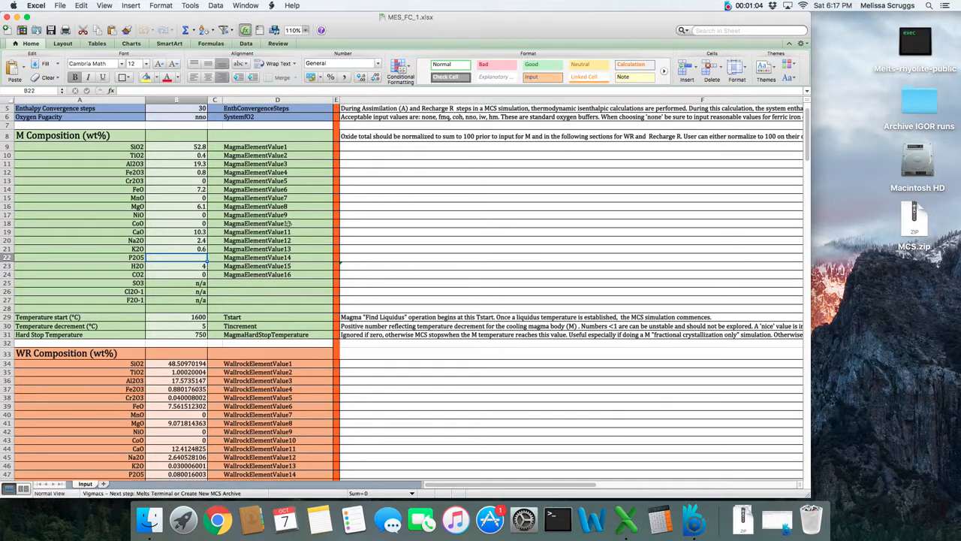
pyautogui.click(305, 30)
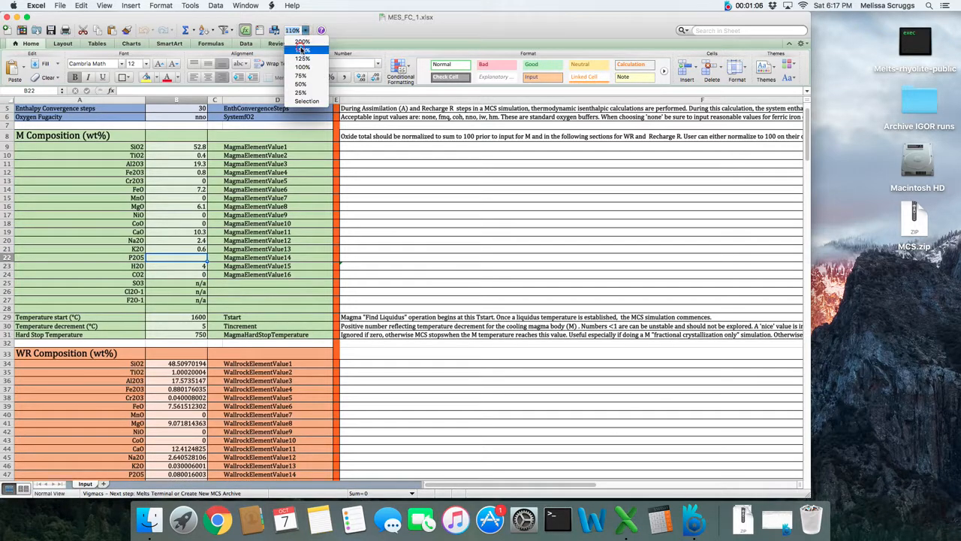
pyautogui.click(301, 49)
pyautogui.scroll(-5, 242, 217)
pyautogui.scroll(6, 241, 217)
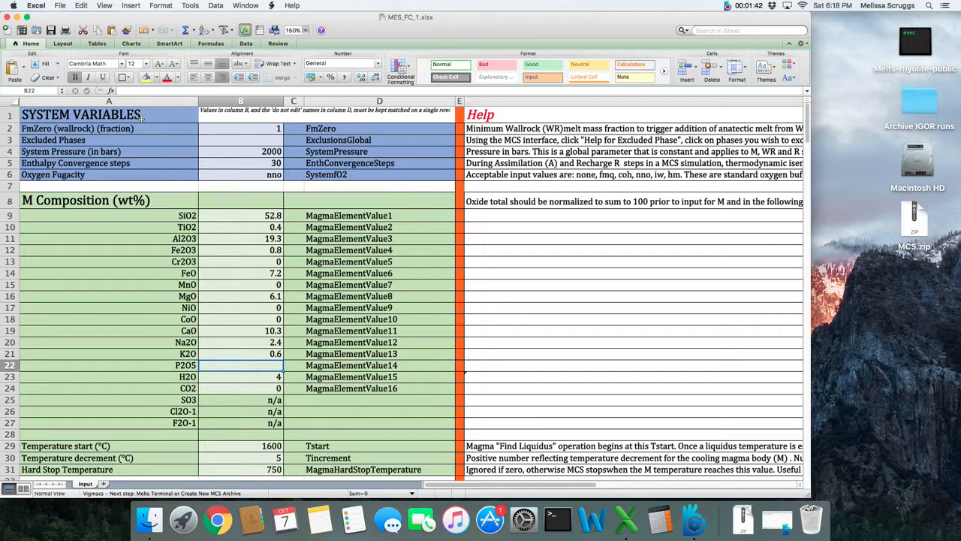
pyautogui.click(9, 129)
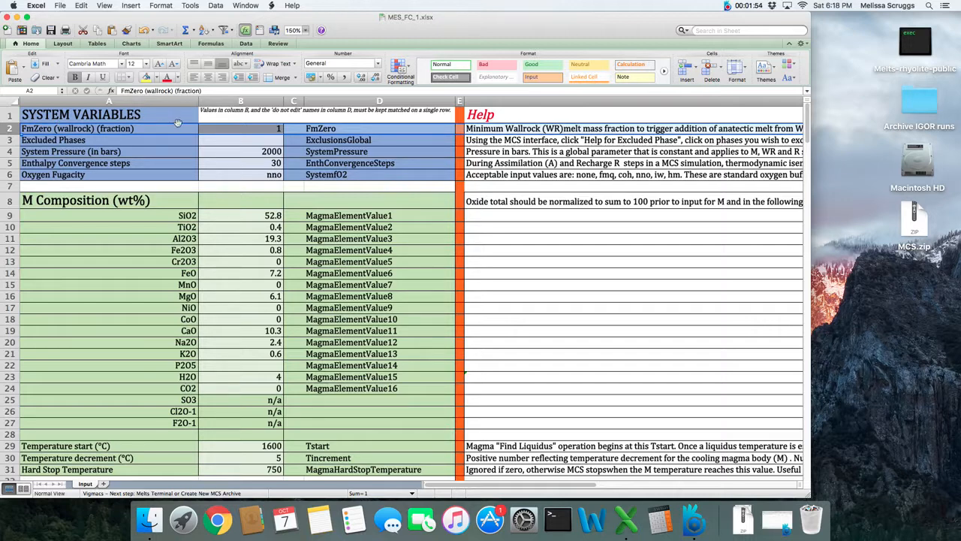
pyautogui.click(245, 129)
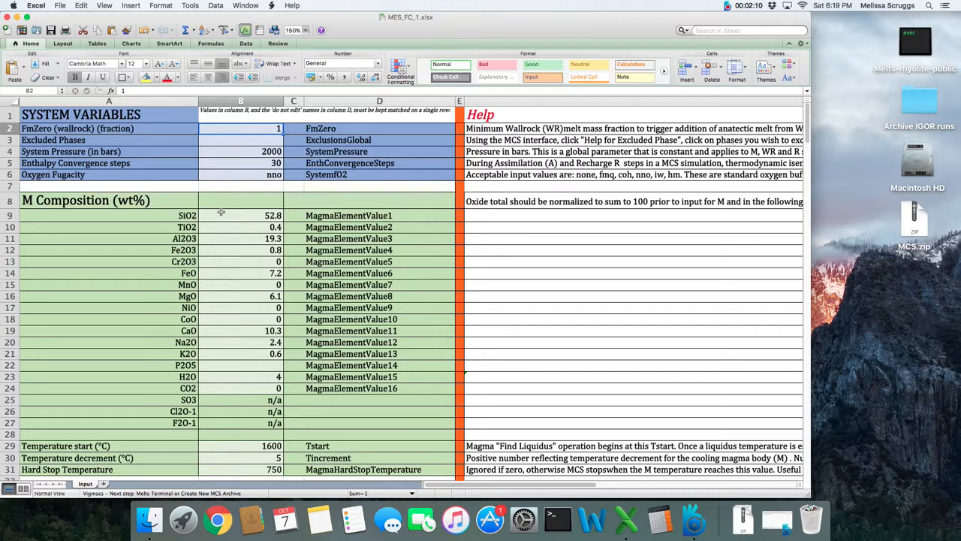
pyautogui.click(264, 128)
pyautogui.click(7, 140)
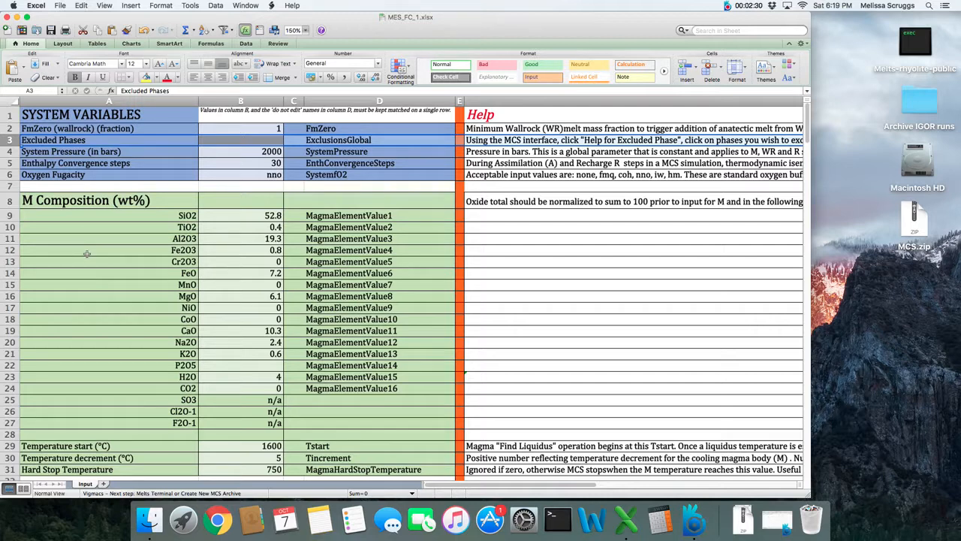
# Open MCS09AA.xlsm from the MCS › MCS VBL CODE folder in Finder
pyautogui.click(149, 520)
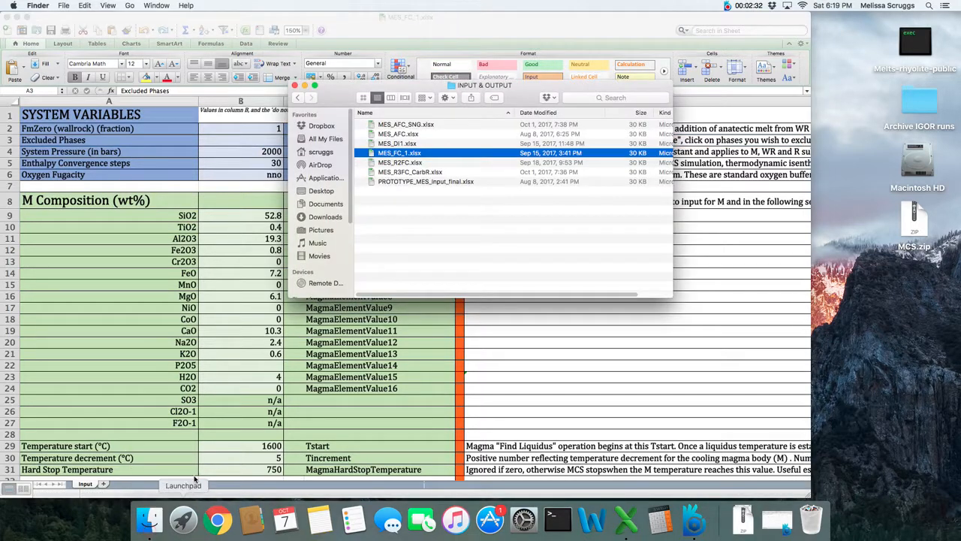
pyautogui.click(298, 98)
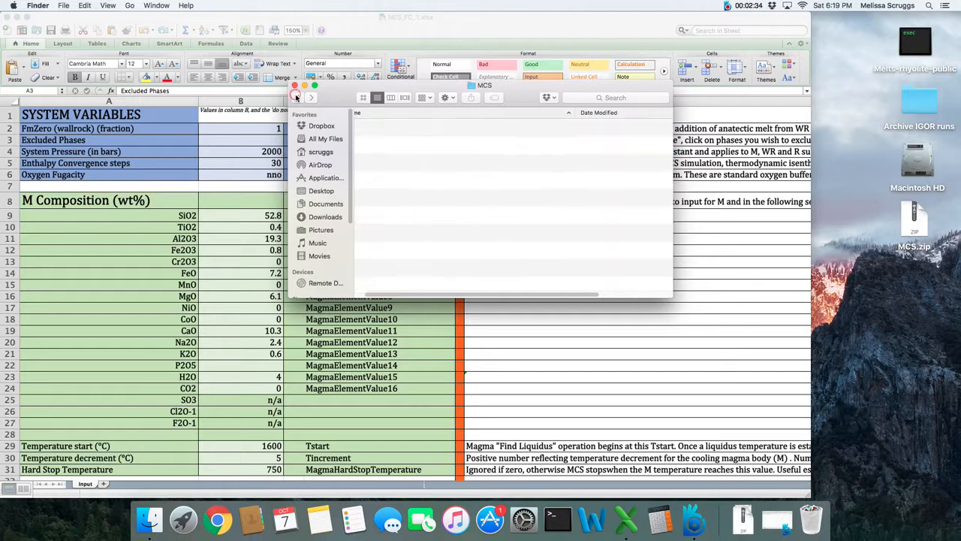
pyautogui.click(397, 164)
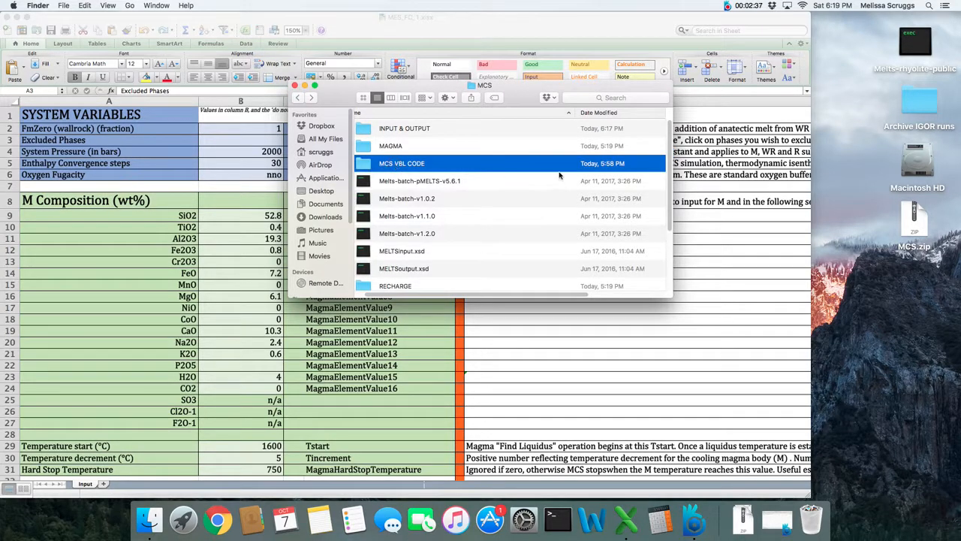
pyautogui.doubleClick(450, 165)
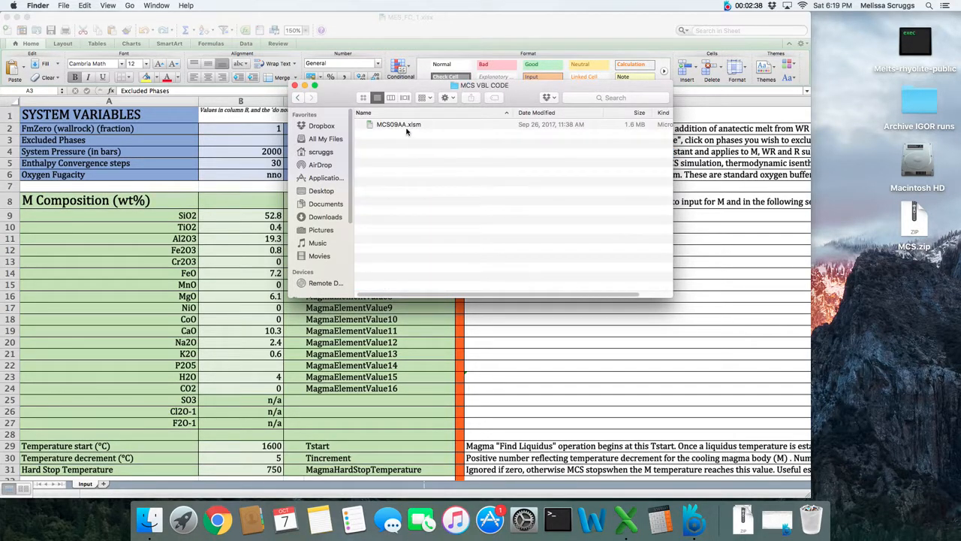
pyautogui.doubleClick(403, 125)
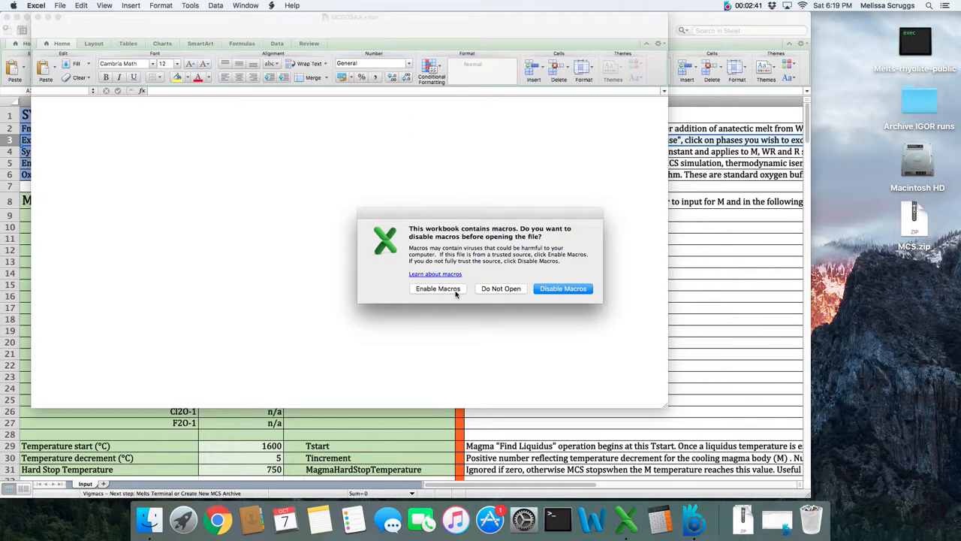
# Enable macros in MCS09AA.xlsm, dismiss the welcome message, and show the Excluded Phases form
pyautogui.click(453, 291)
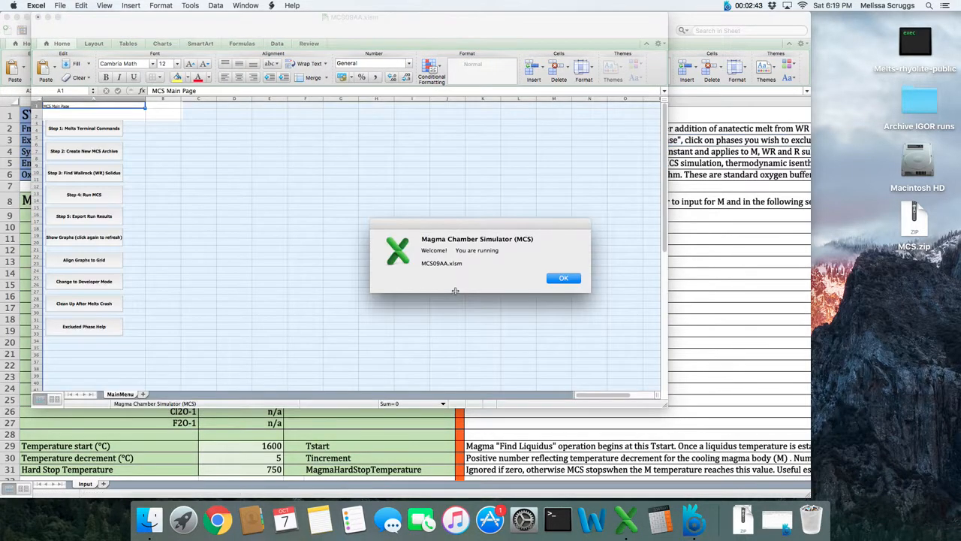
pyautogui.click(564, 277)
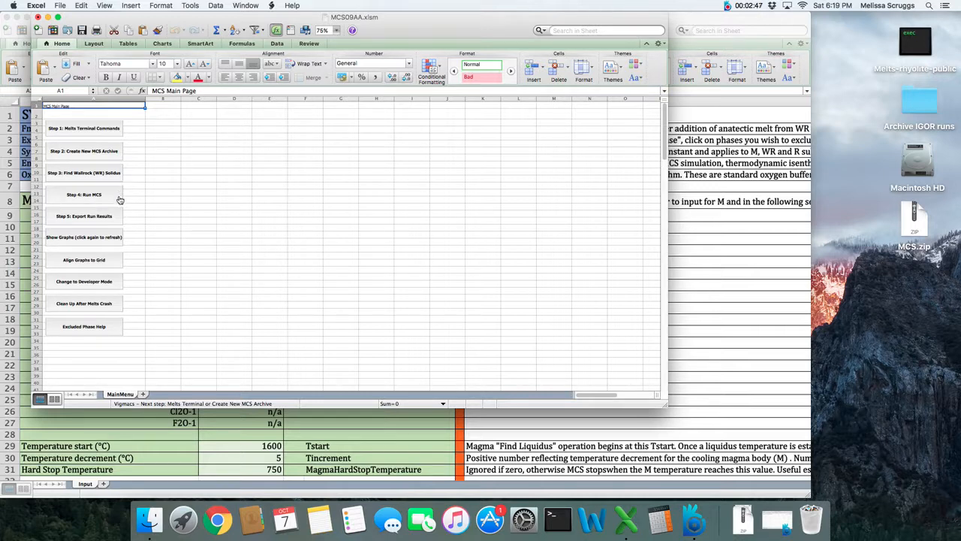
pyautogui.click(106, 330)
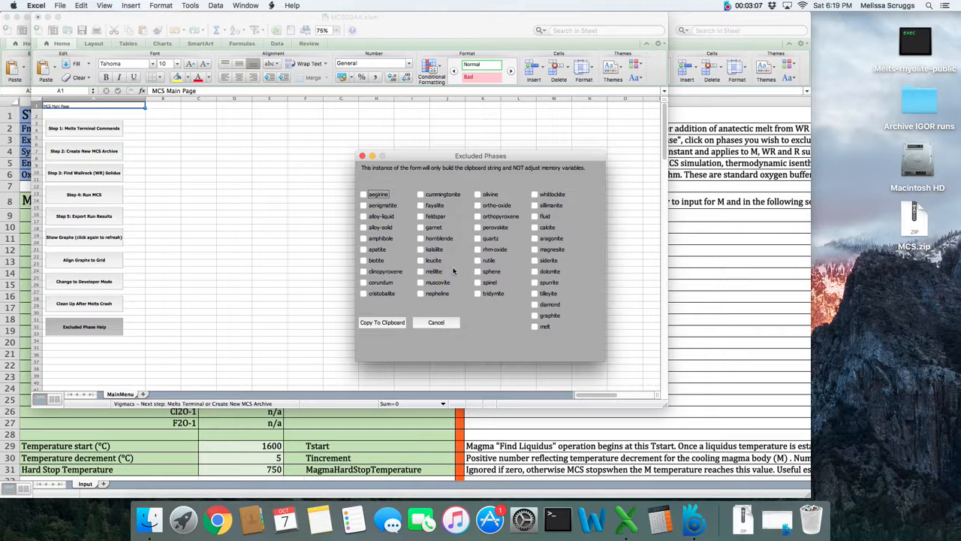
# Copy spinel and tridymite as excluded phases, then close MCS09AA.xlsm without saving
pyautogui.click(477, 283)
pyautogui.click(478, 294)
pyautogui.click(390, 322)
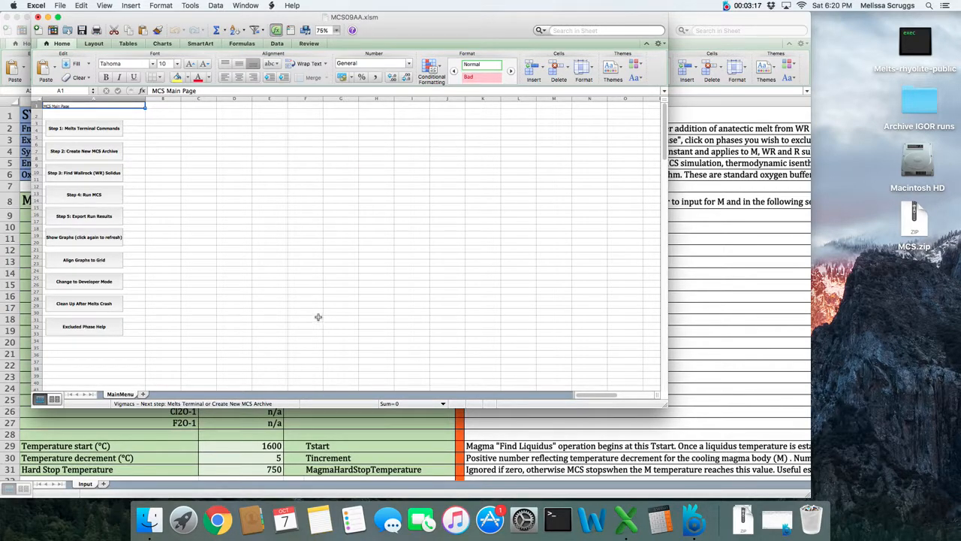
pyautogui.click(37, 17)
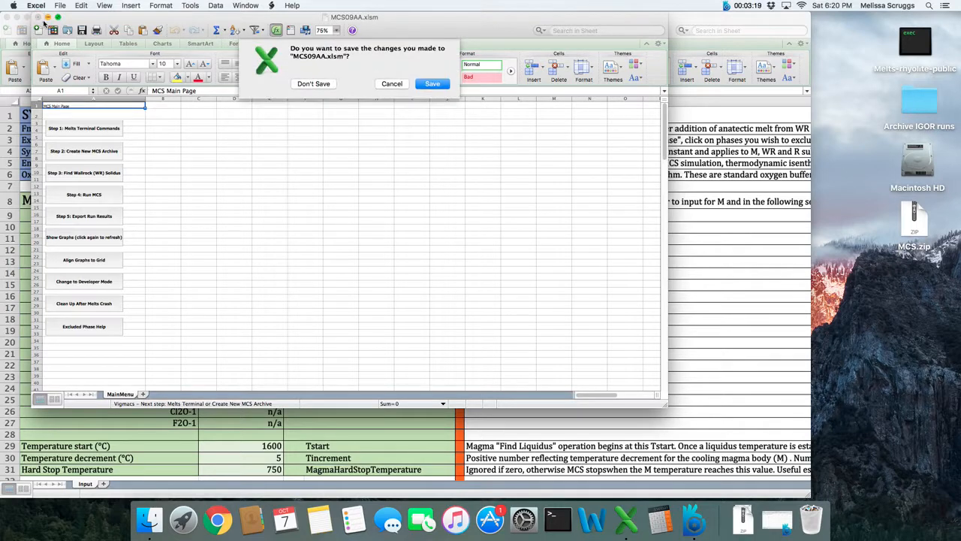
pyautogui.click(311, 84)
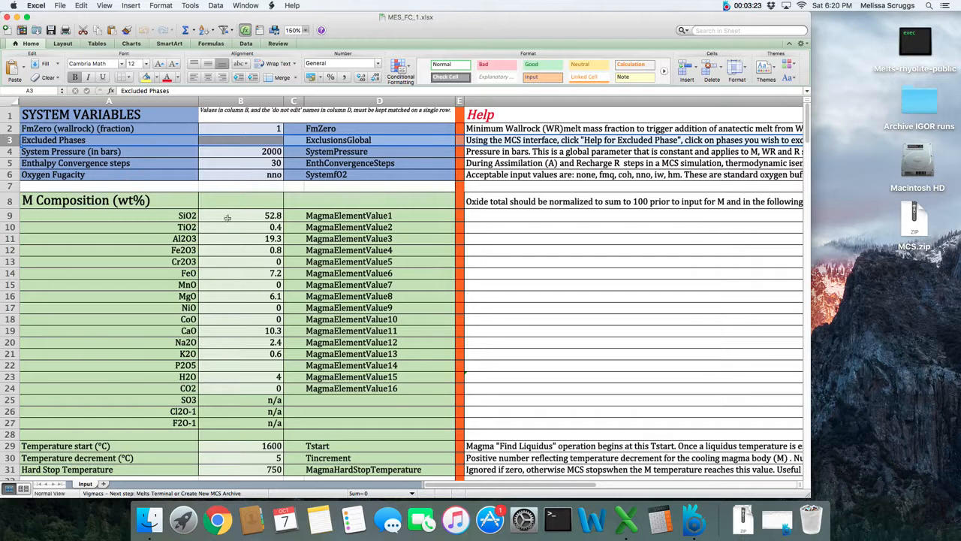
pyautogui.click(238, 141)
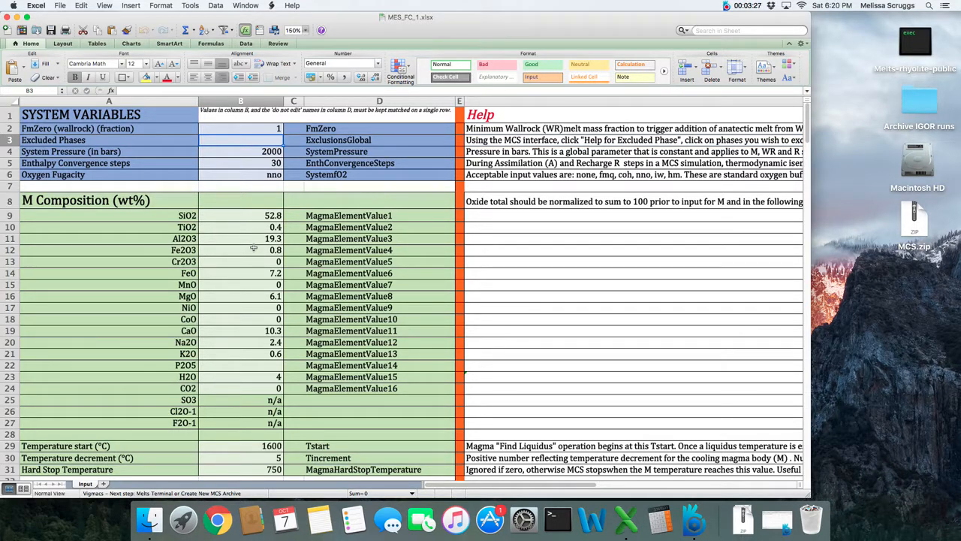
pyautogui.press('super+v')
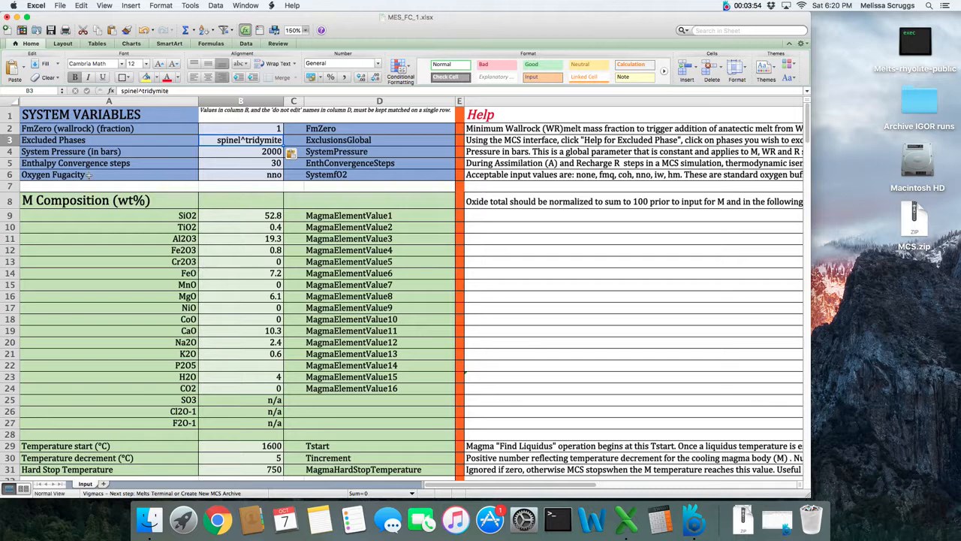
pyautogui.click(10, 151)
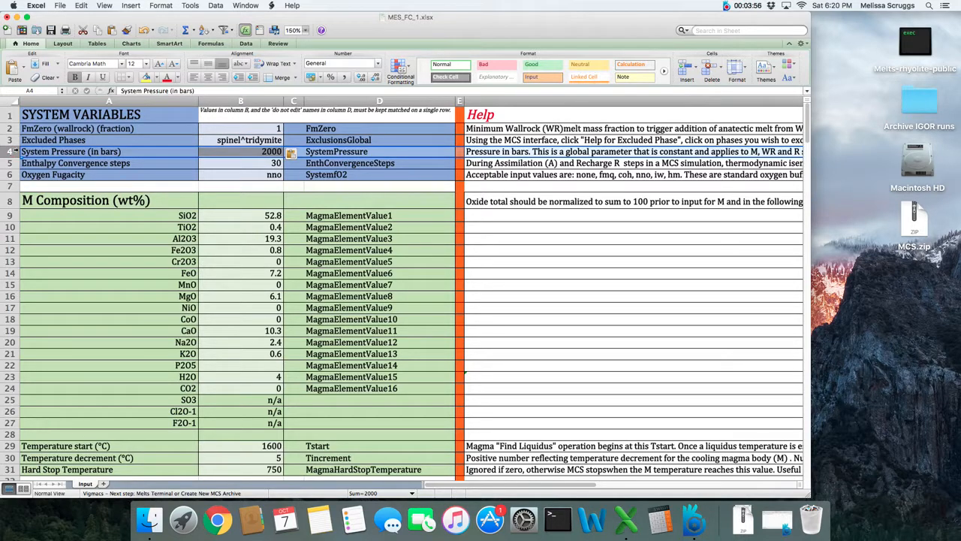
# Enter 2500 bars as the System Pressure in cell B4
pyautogui.click(272, 153)
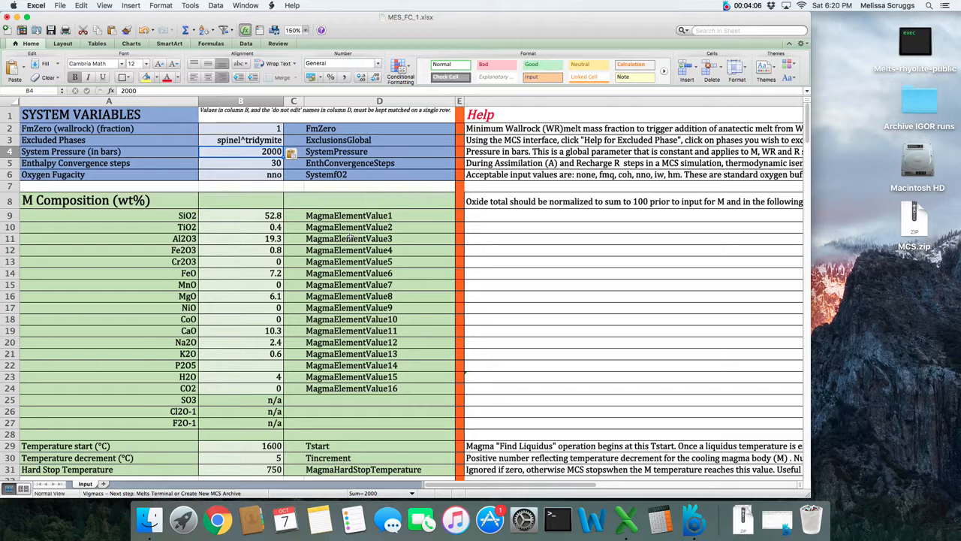
pyautogui.write('2500')
pyautogui.press('Return')
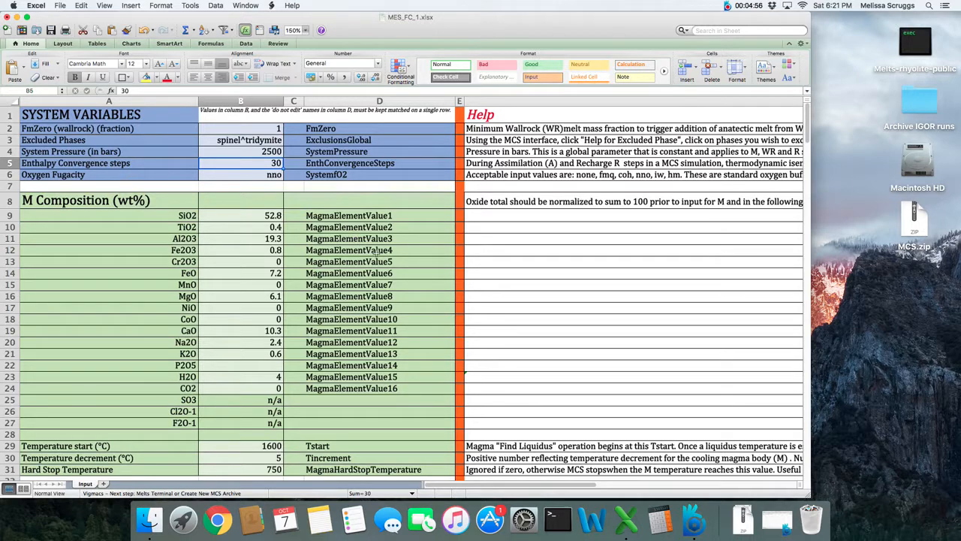
pyautogui.click(250, 177)
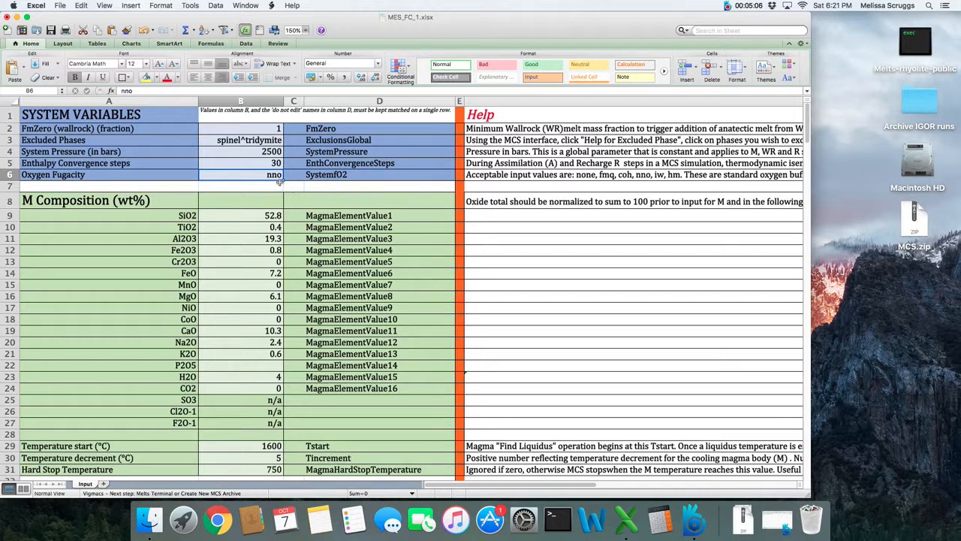
pyautogui.click(238, 172)
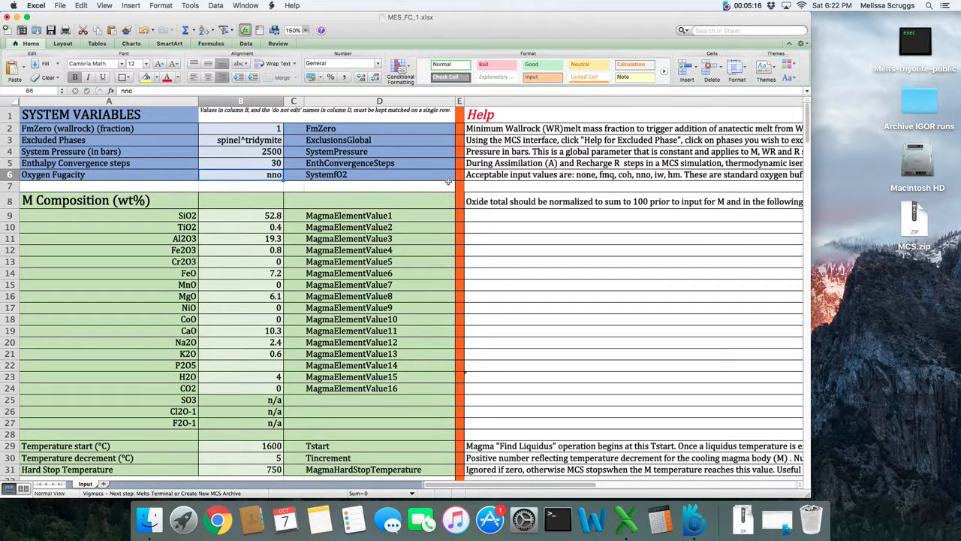
pyautogui.click(522, 173)
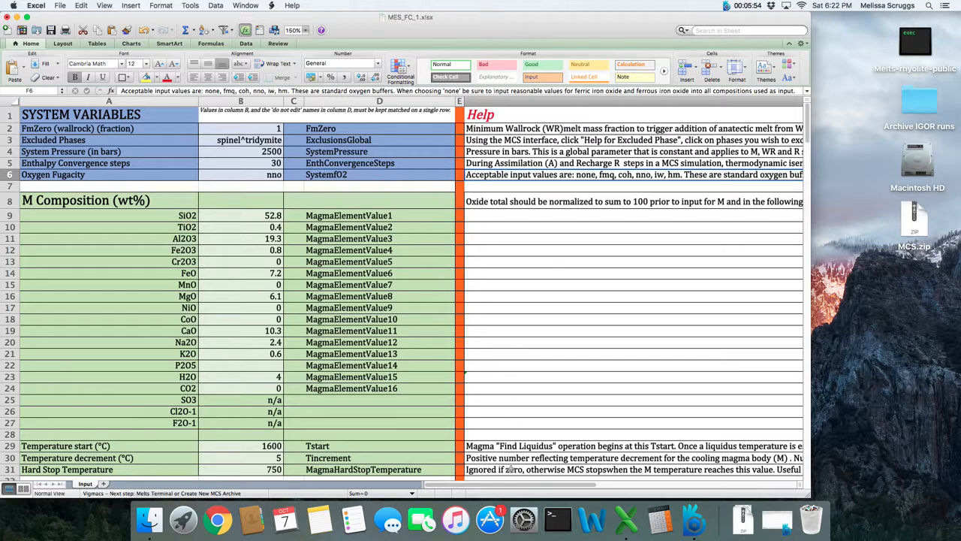
# Copy the normalized M composition values in G10:G25
pyautogui.moveTo(512, 487); pyautogui.dragTo(677, 487)
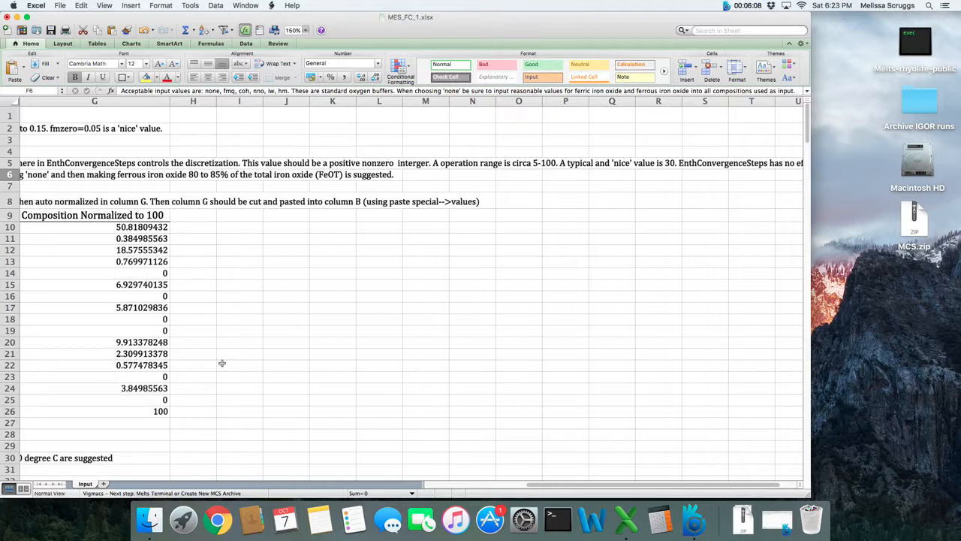
pyautogui.moveTo(153, 227); pyautogui.dragTo(144, 395)
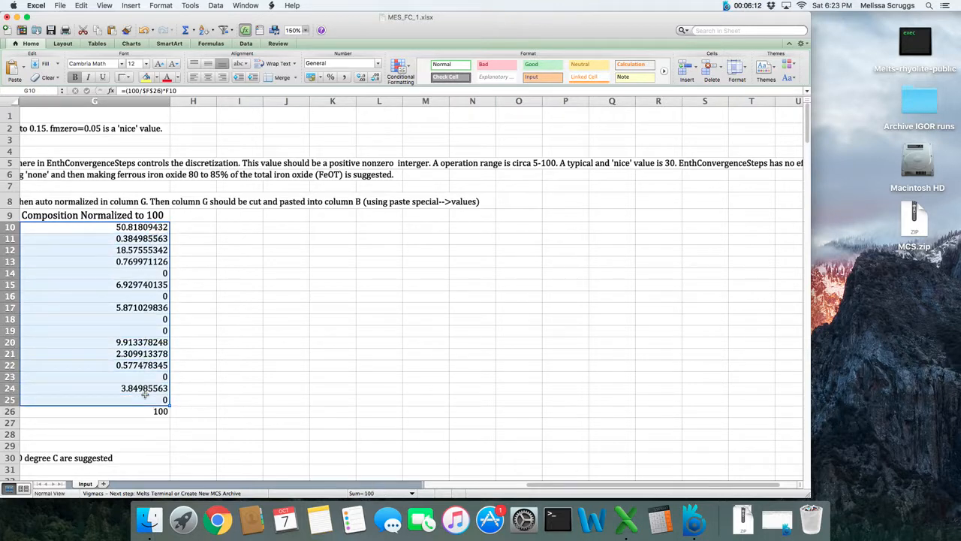
pyautogui.press('super+c')
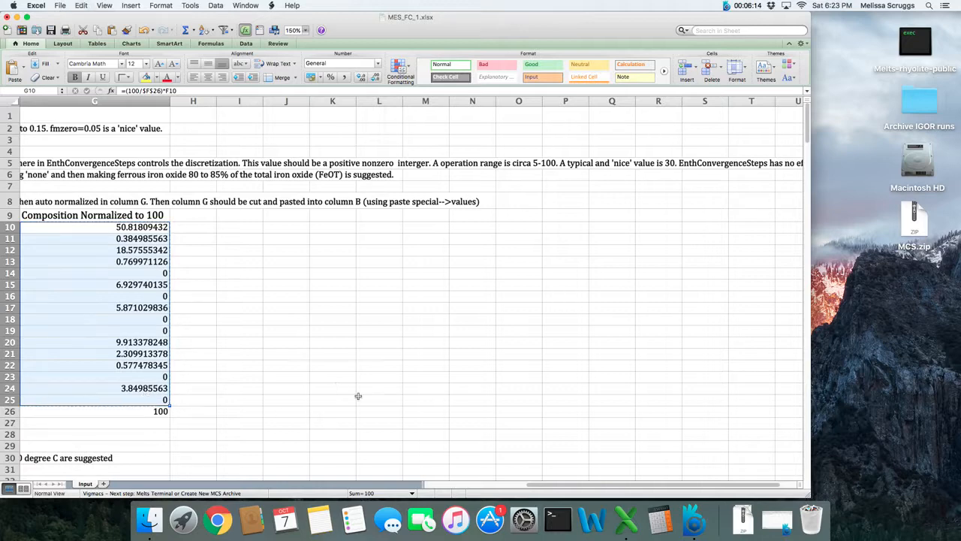
pyautogui.moveTo(554, 481); pyautogui.dragTo(452, 483)
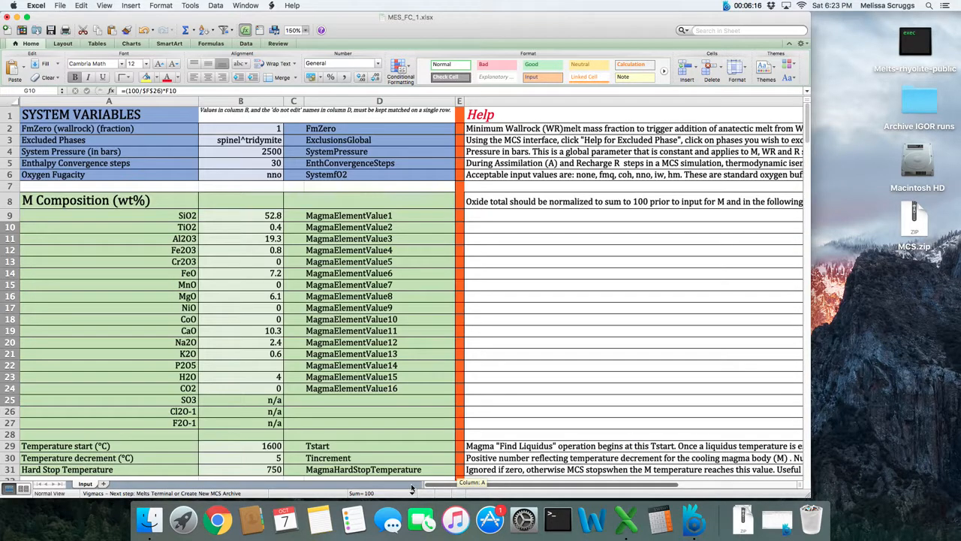
# Paste the normalized values as values only starting at B9, so SiO2 reads 50.81809432
pyautogui.click(250, 215)
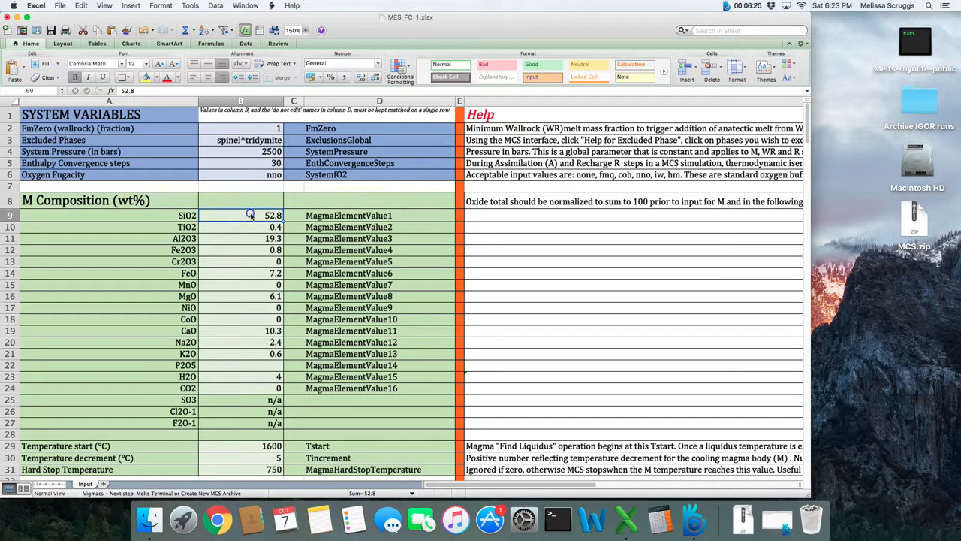
pyautogui.rightClick(251, 214)
pyautogui.click(278, 247)
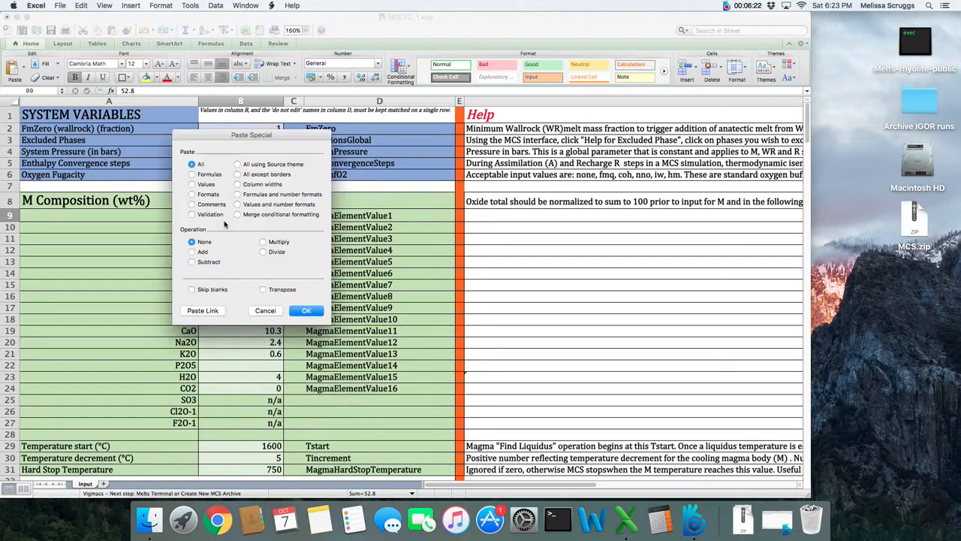
pyautogui.click(193, 184)
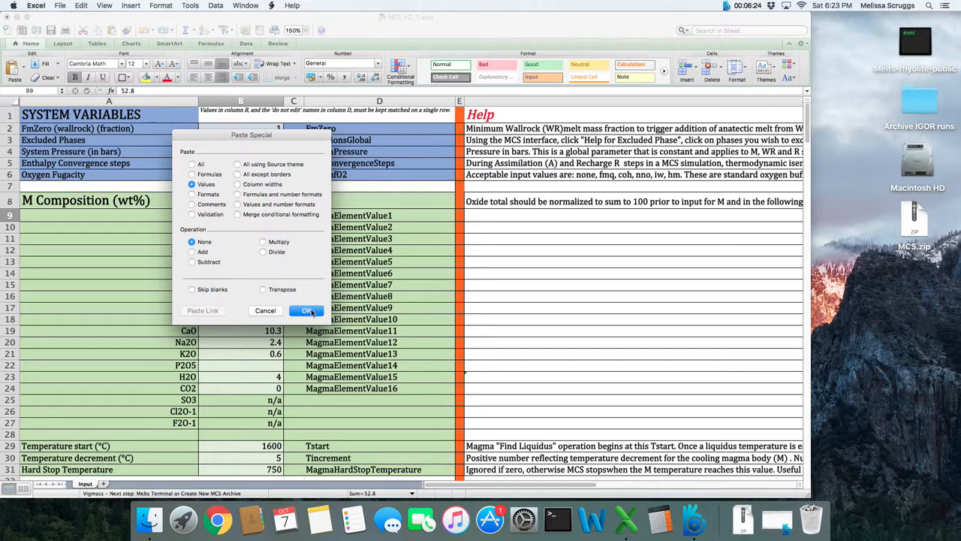
pyautogui.click(307, 310)
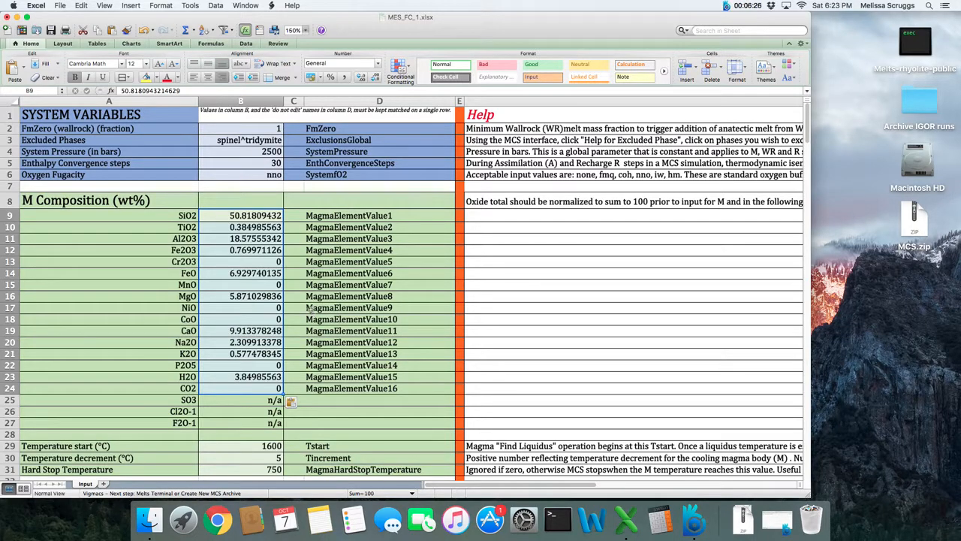
pyautogui.click(269, 316)
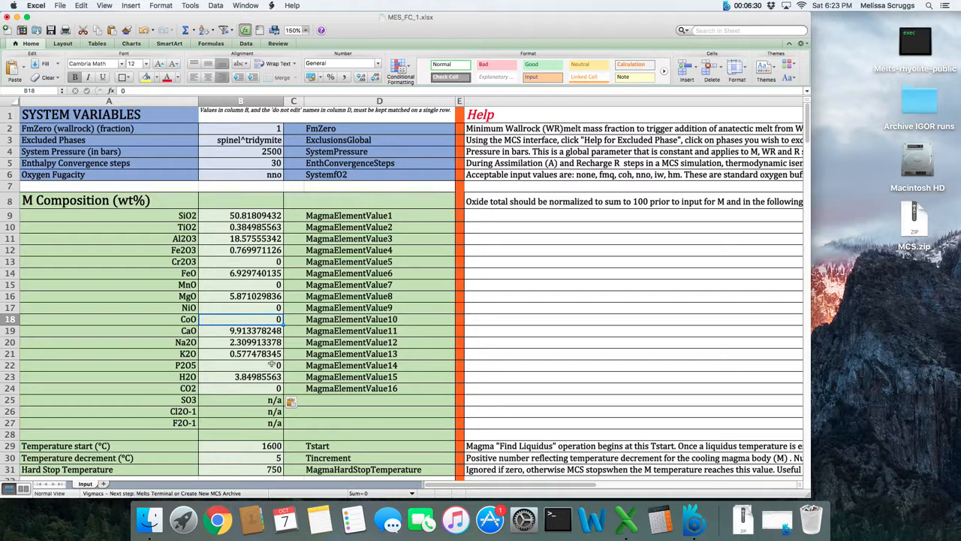
pyautogui.scroll(-5, 272, 365)
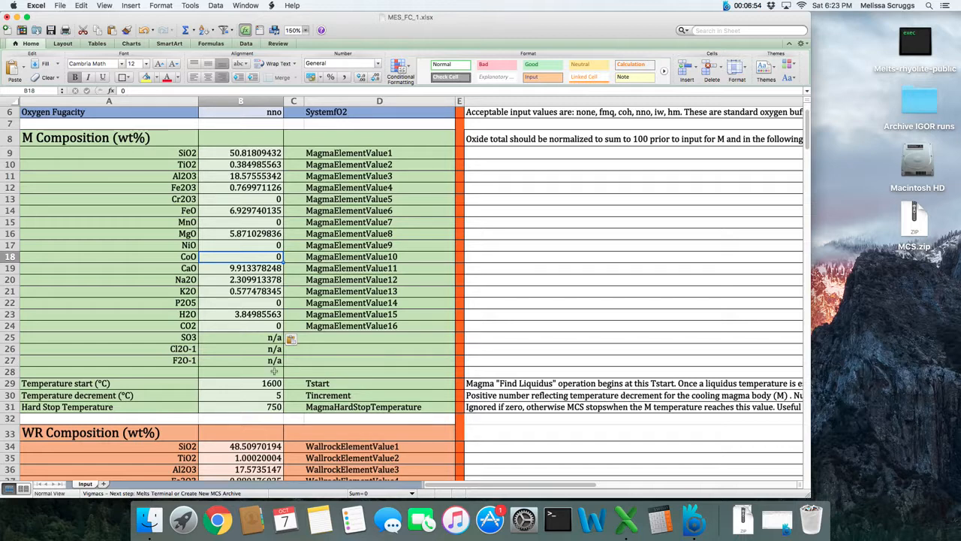
# Set Temperature start in B29 to 1570 °C and select the Hard Stop Temperature row
pyautogui.click(275, 381)
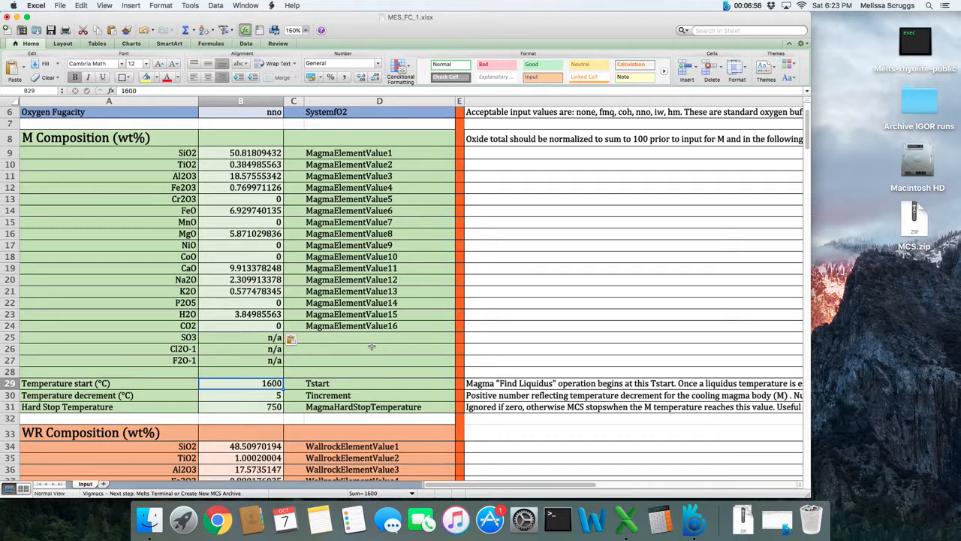
pyautogui.write('15')
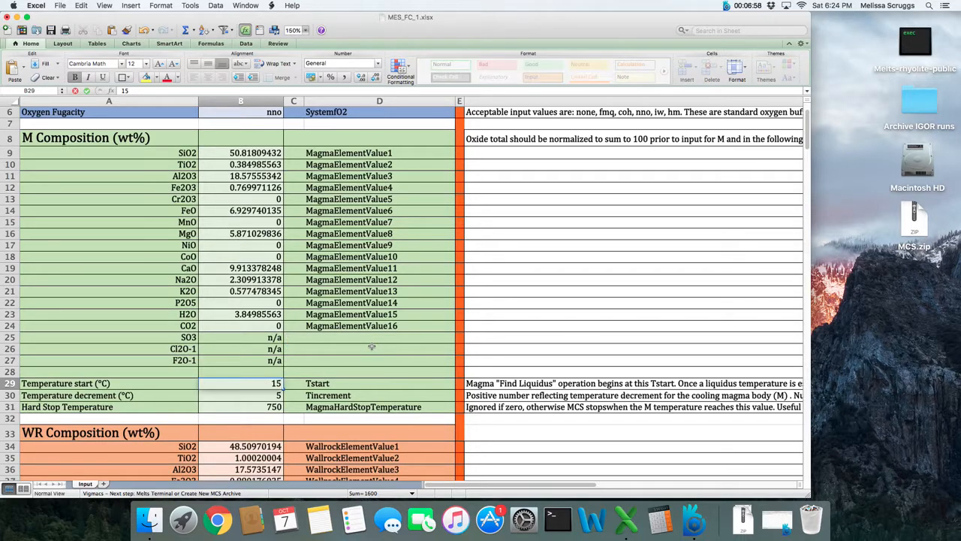
pyautogui.write('70')
pyautogui.press('Return')
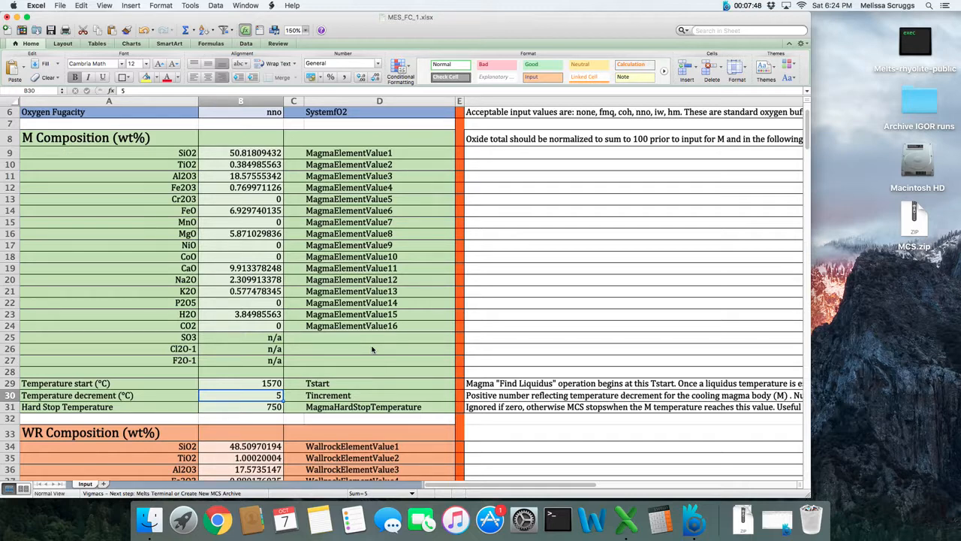
pyautogui.click(245, 393)
pyautogui.click(9, 406)
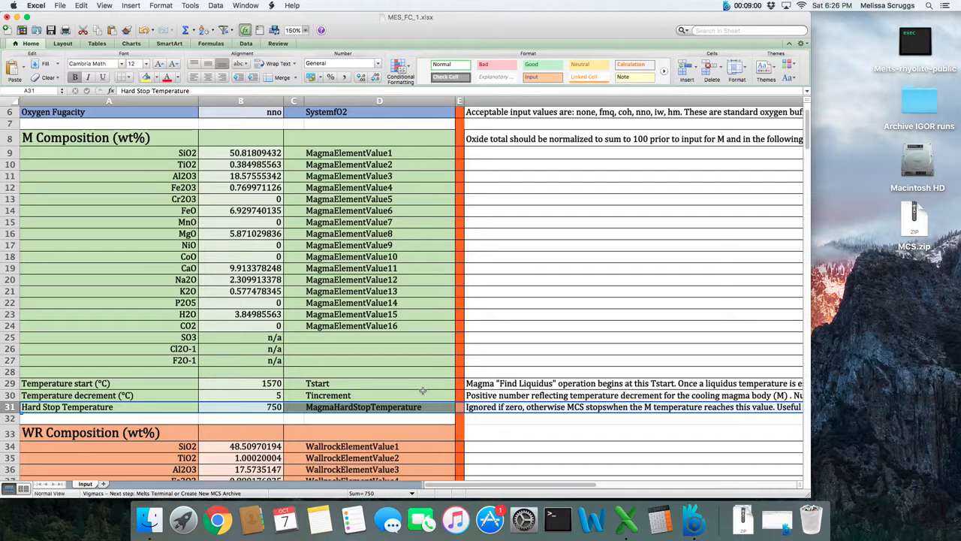
# Change the Hard Stop Temperature in B31 from 750 to 800
pyautogui.click(269, 407)
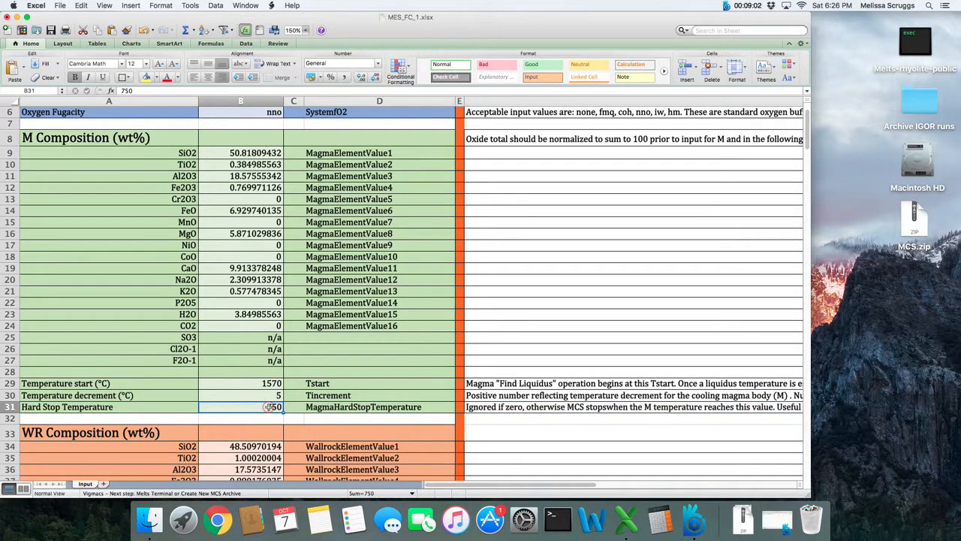
pyautogui.write('800')
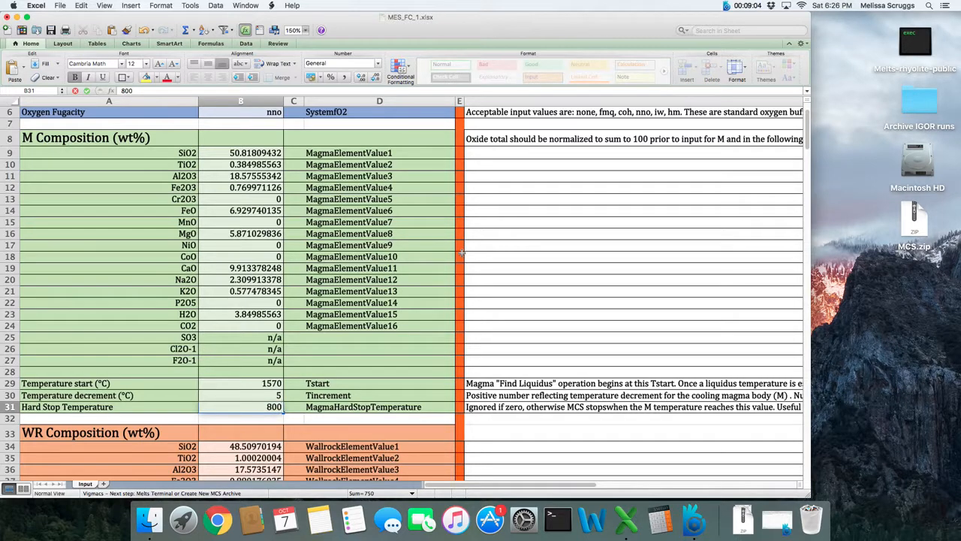
pyautogui.press('Return')
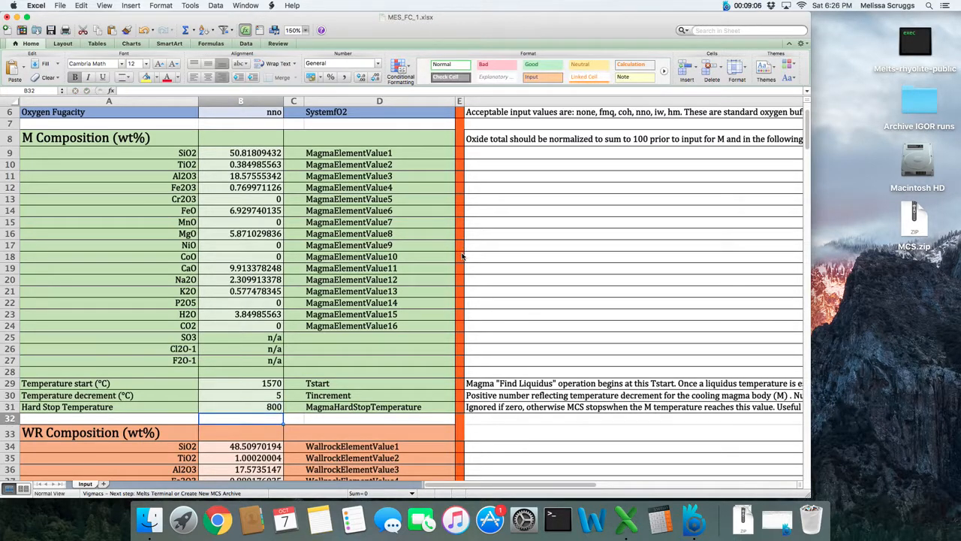
# Select wallrock cell D34 and bring the wallrock temperature and mass settings into view
pyautogui.click(366, 444)
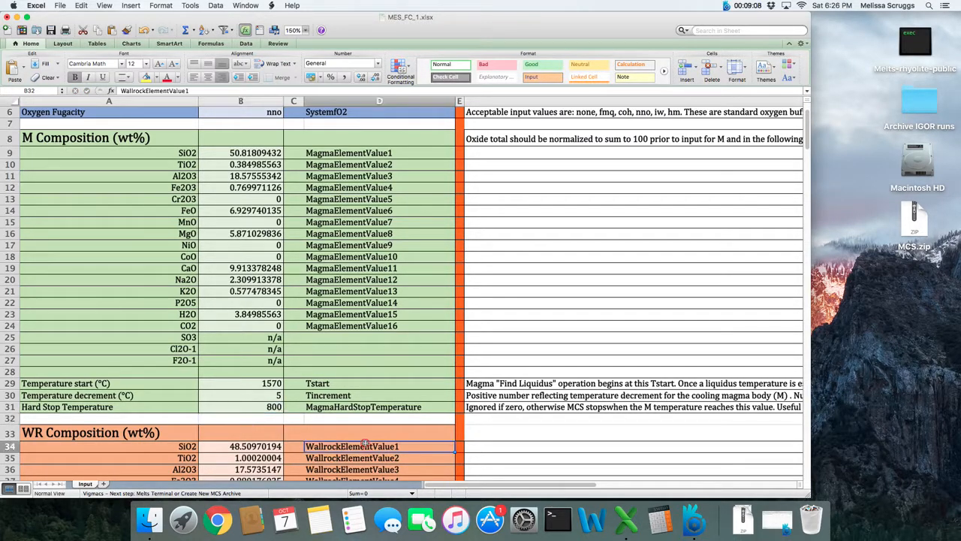
pyautogui.scroll(-1, 366, 445)
pyautogui.scroll(3, 365, 445)
pyautogui.scroll(-12, 366, 444)
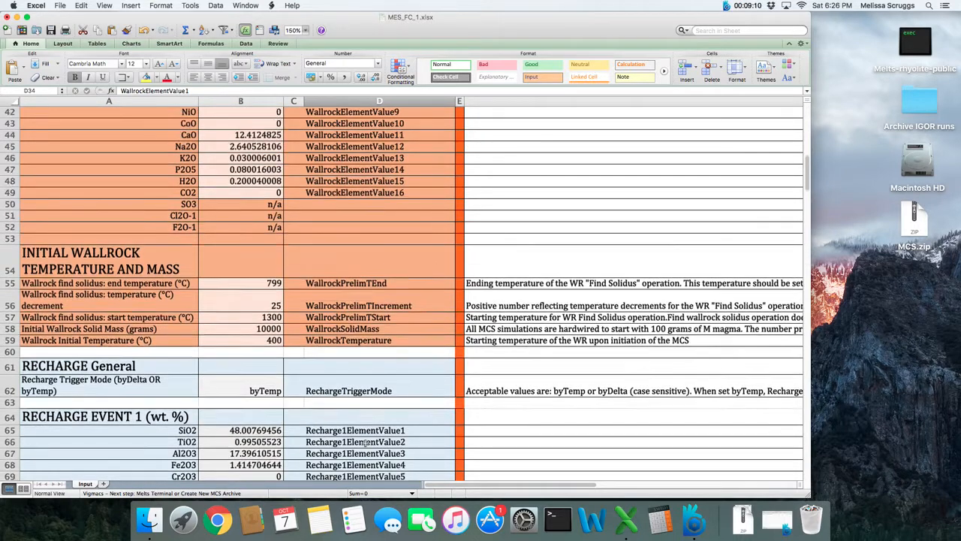
pyautogui.scroll(5, 366, 444)
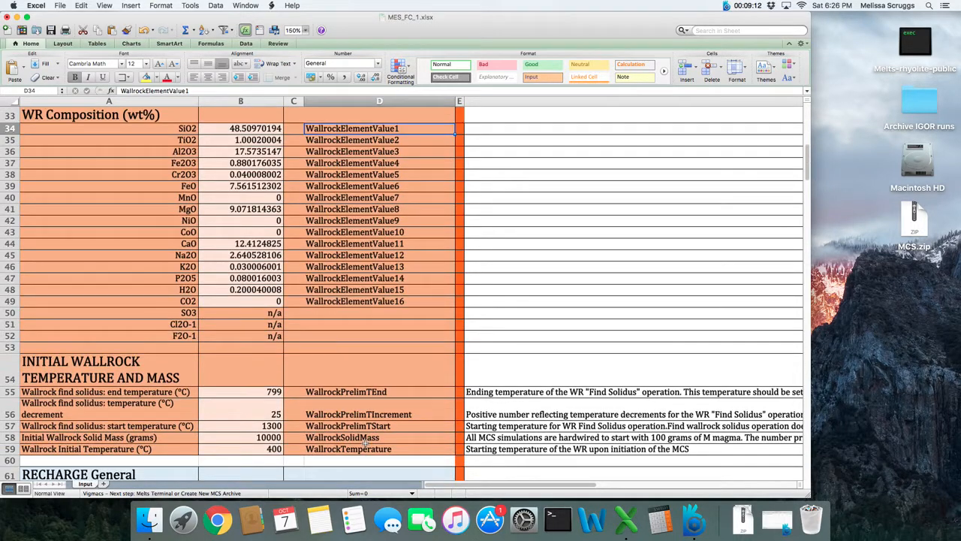
pyautogui.scroll(1, 366, 445)
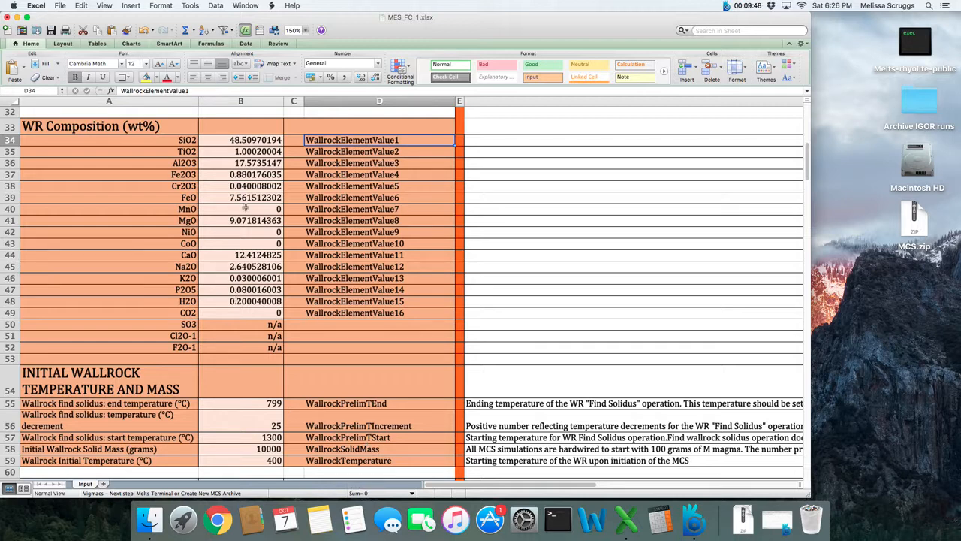
pyautogui.click(258, 151)
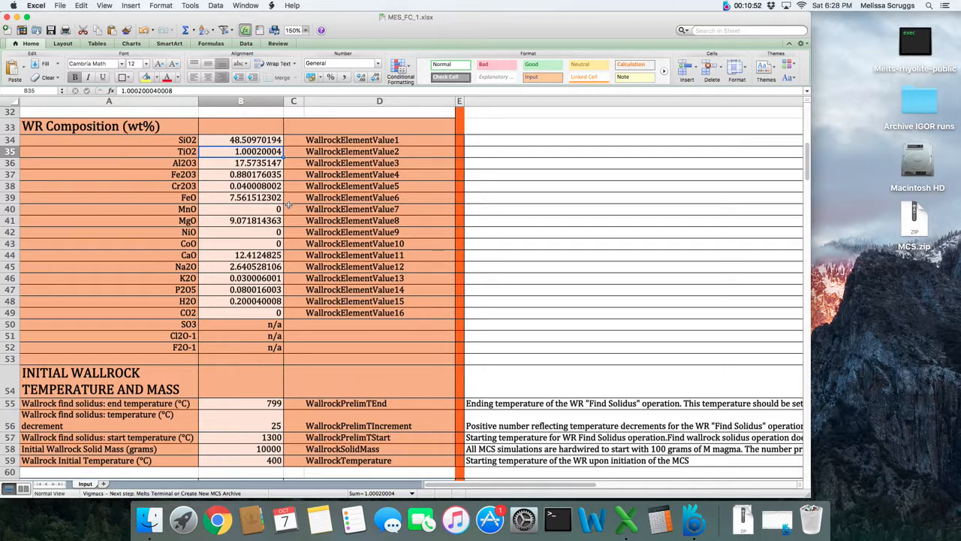
pyautogui.click(337, 288)
pyautogui.scroll(1, 337, 286)
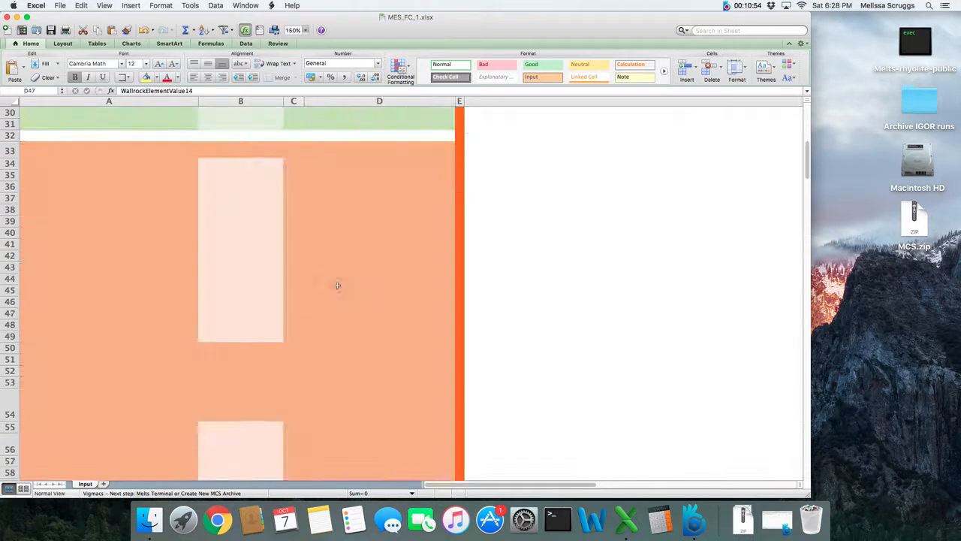
pyautogui.scroll(-2, 337, 286)
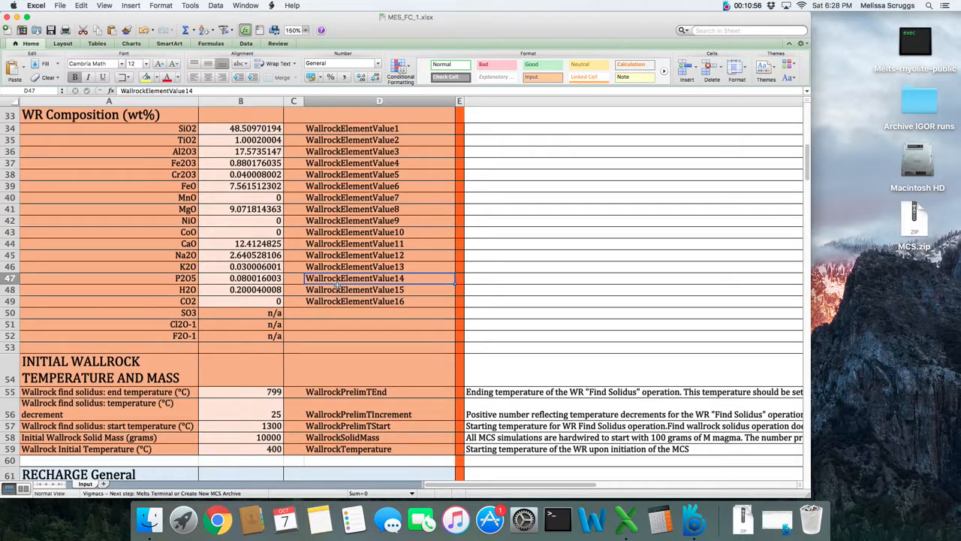
pyautogui.click(234, 394)
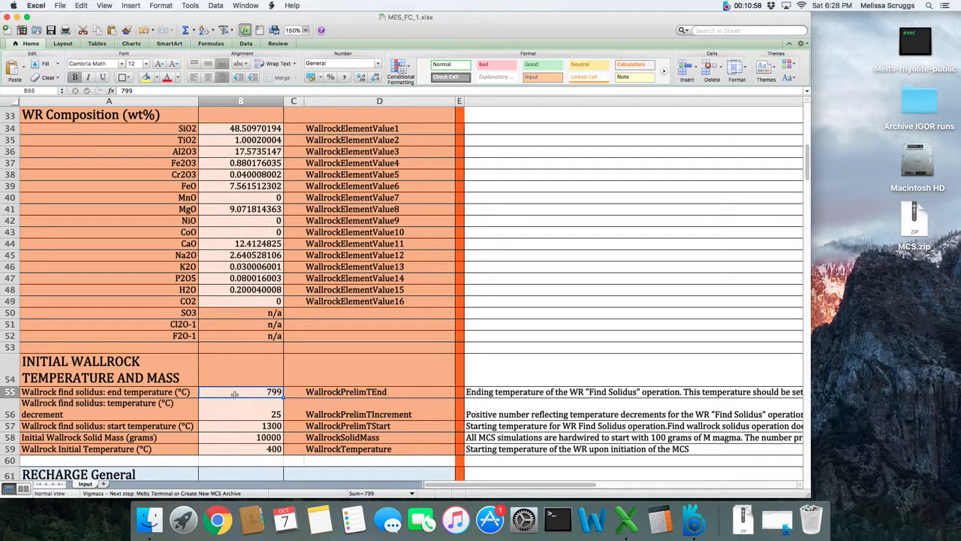
pyautogui.write('799')
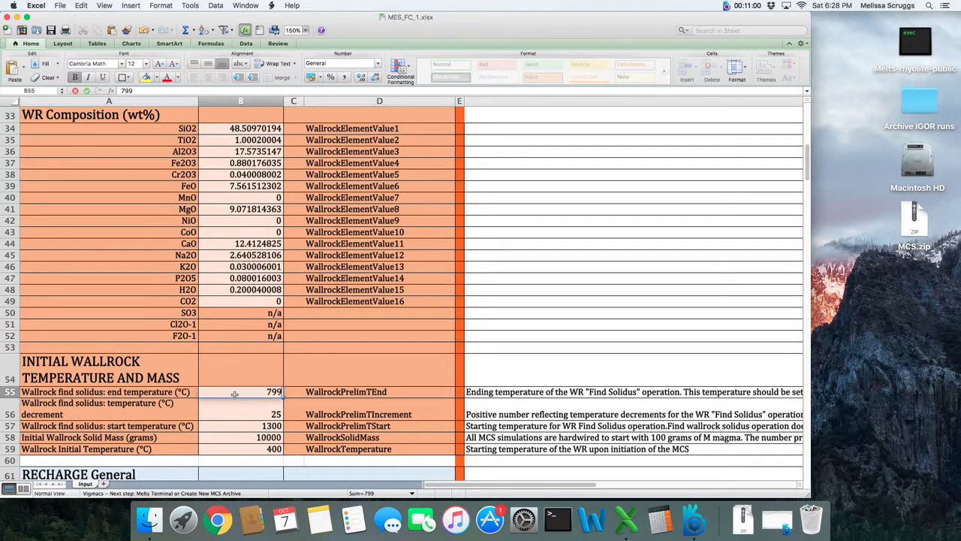
pyautogui.press('Return')
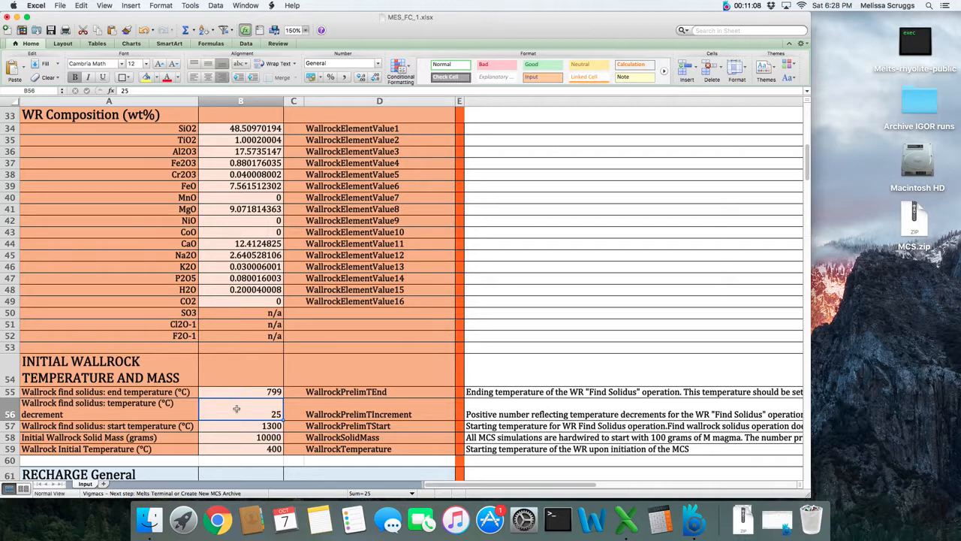
pyautogui.click(290, 410)
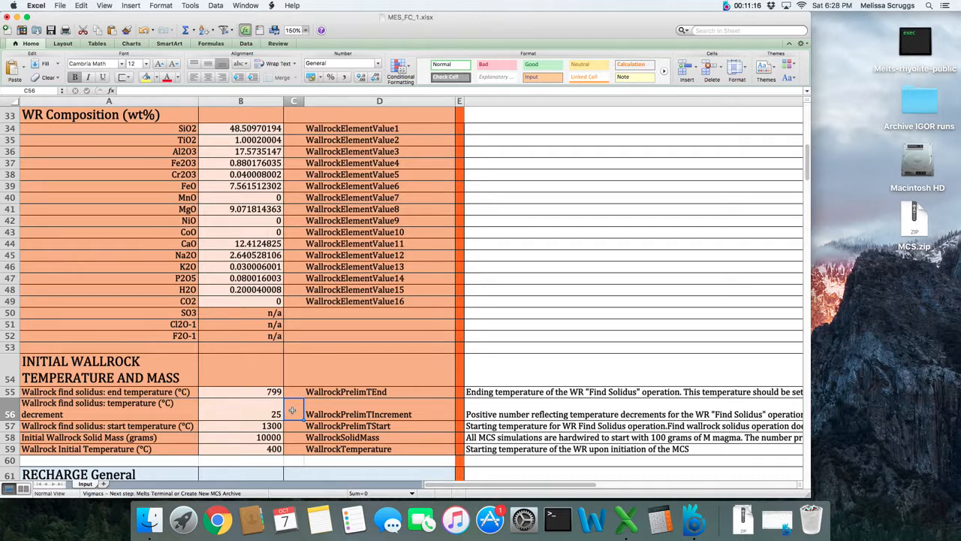
pyautogui.click(223, 425)
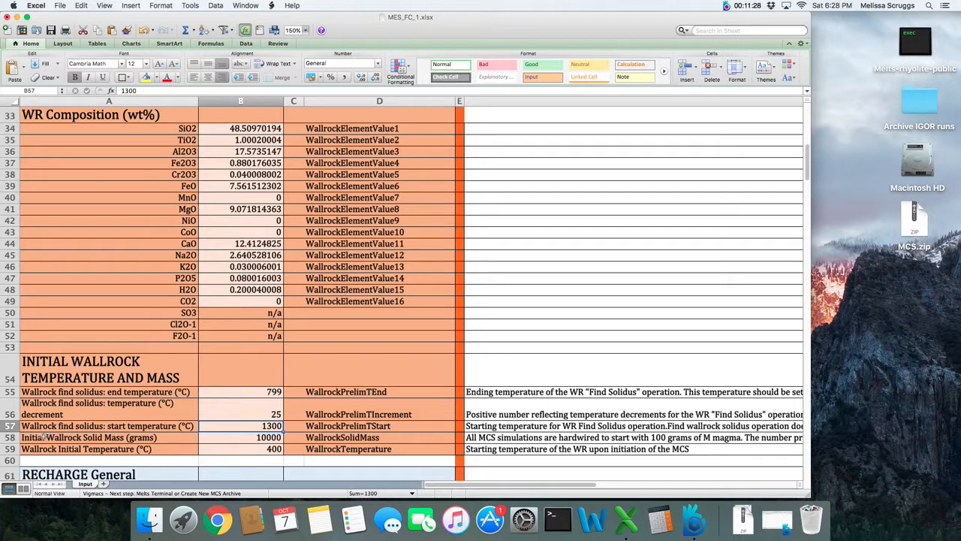
pyautogui.click(11, 437)
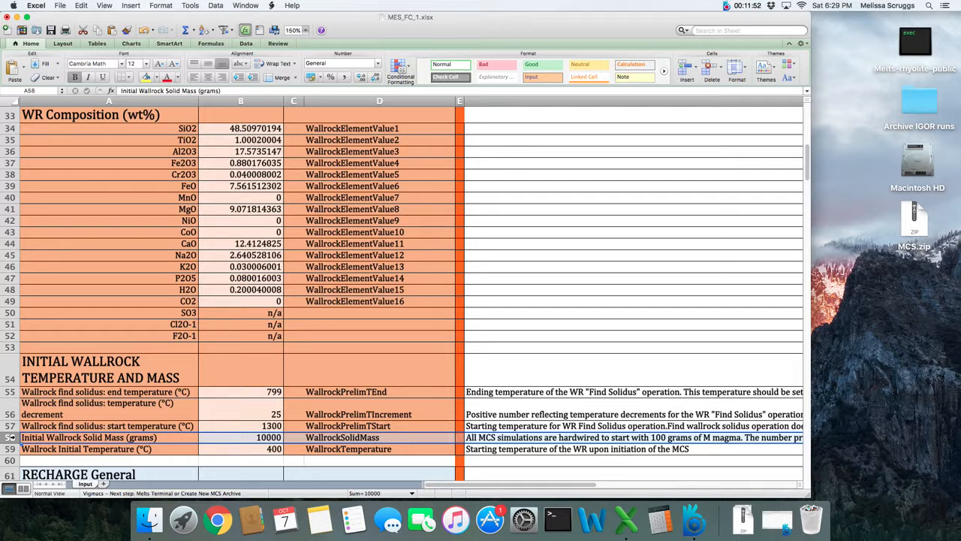
pyautogui.click(10, 449)
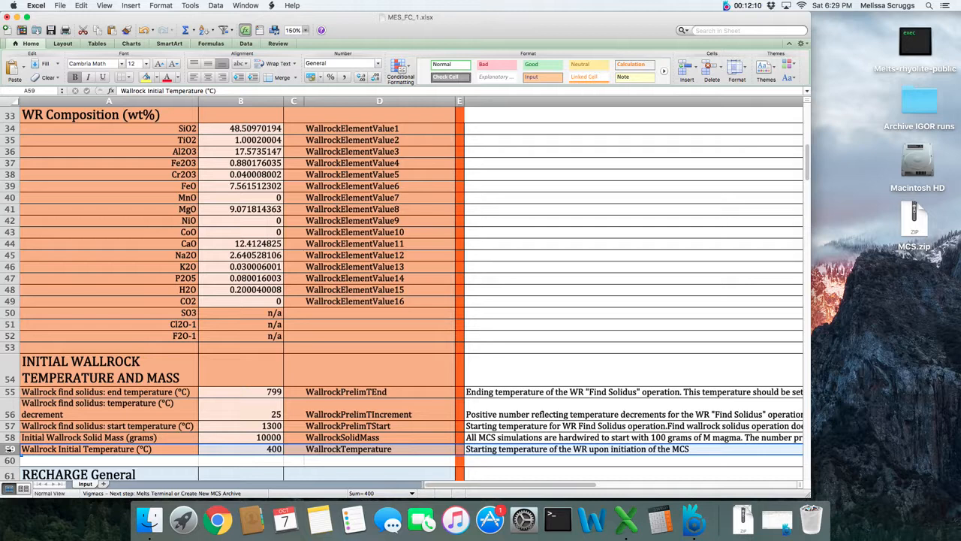
pyautogui.click(267, 447)
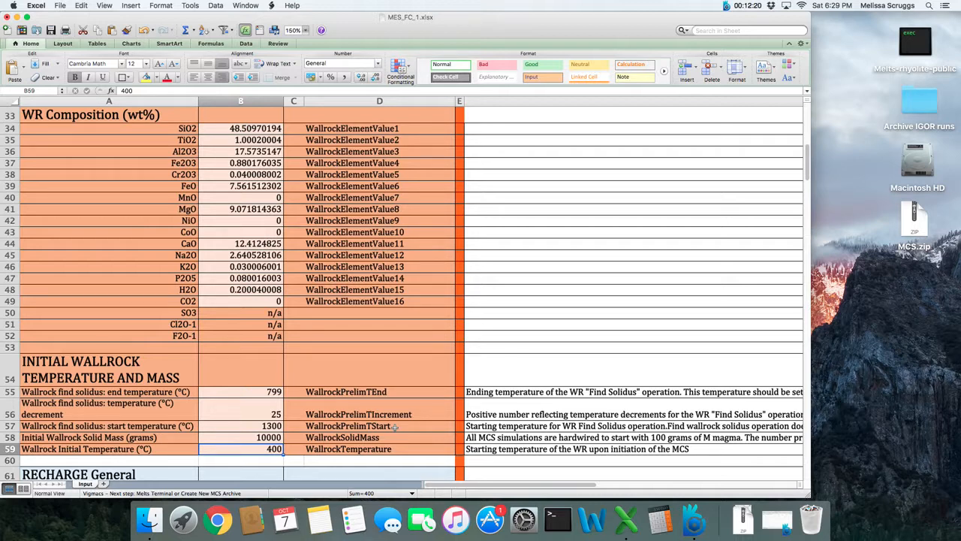
pyautogui.click(461, 415)
# Scroll through the Recharge Event sections, settling on Recharge Event 1's composition, temperatures and mass rows
pyautogui.scroll(-2, 462, 415)
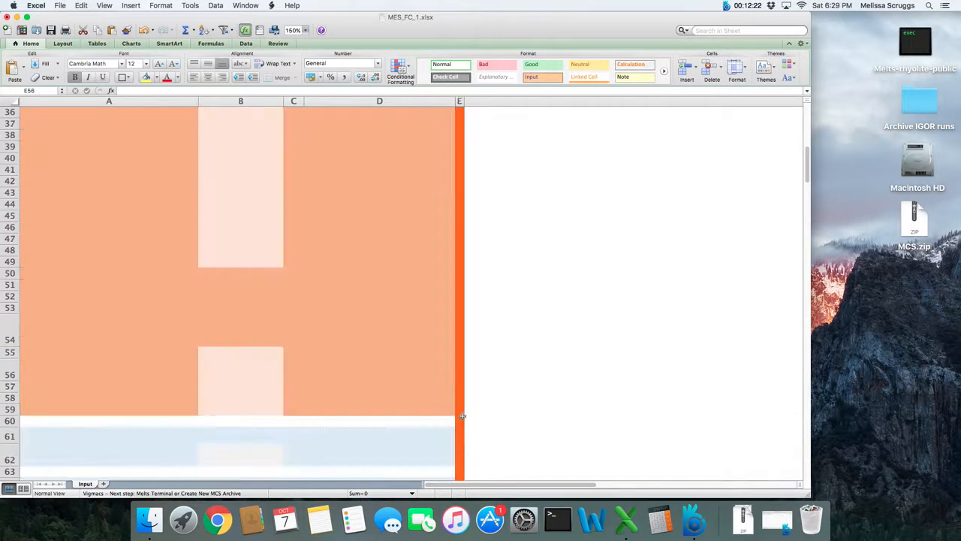
pyautogui.scroll(-5, 462, 415)
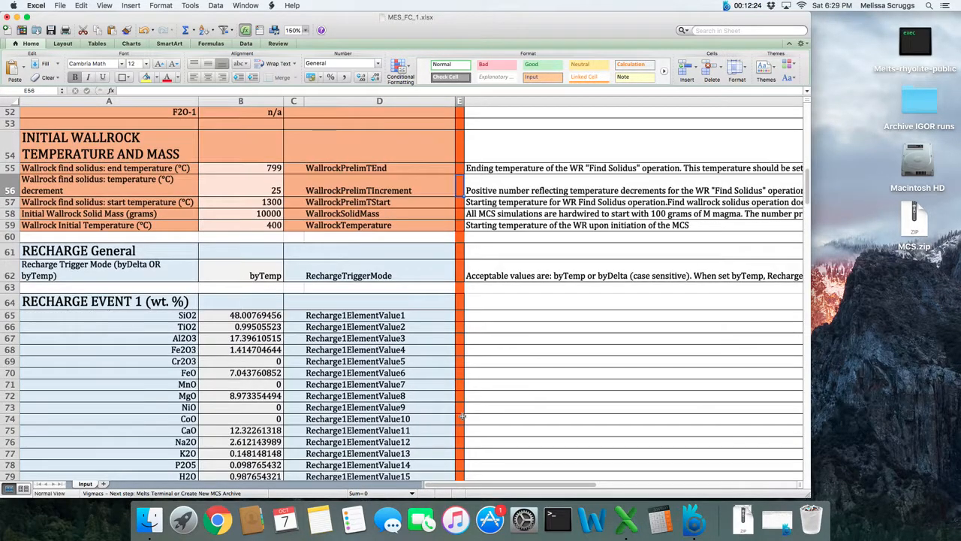
pyautogui.scroll(-3, 462, 415)
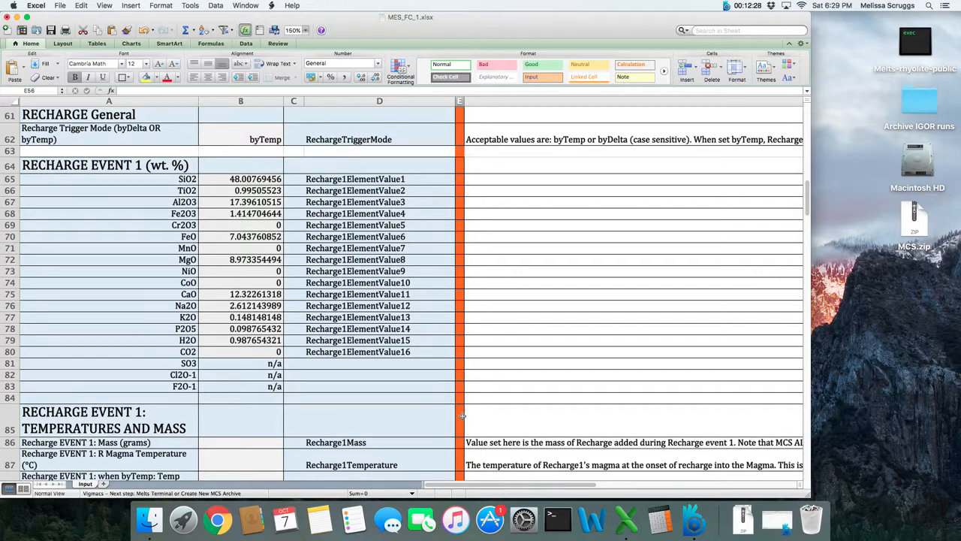
pyautogui.scroll(-18, 462, 415)
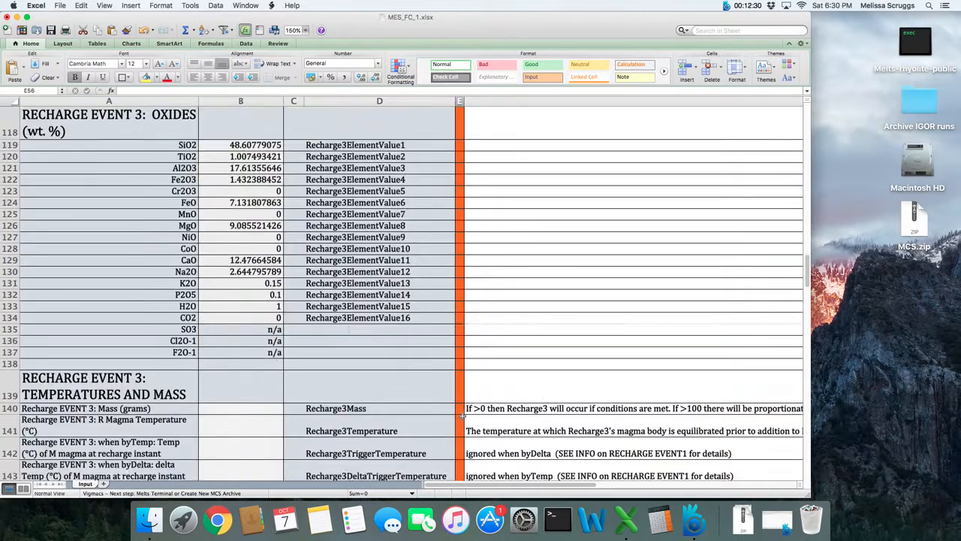
pyautogui.scroll(15, 461, 415)
pyautogui.scroll(-6, 462, 415)
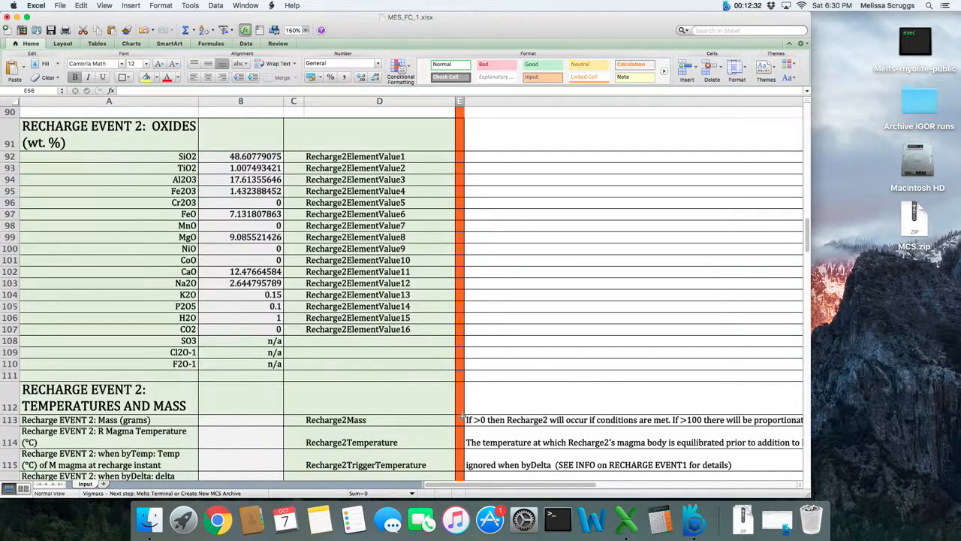
pyautogui.scroll(-3, 462, 415)
pyautogui.scroll(12, 462, 416)
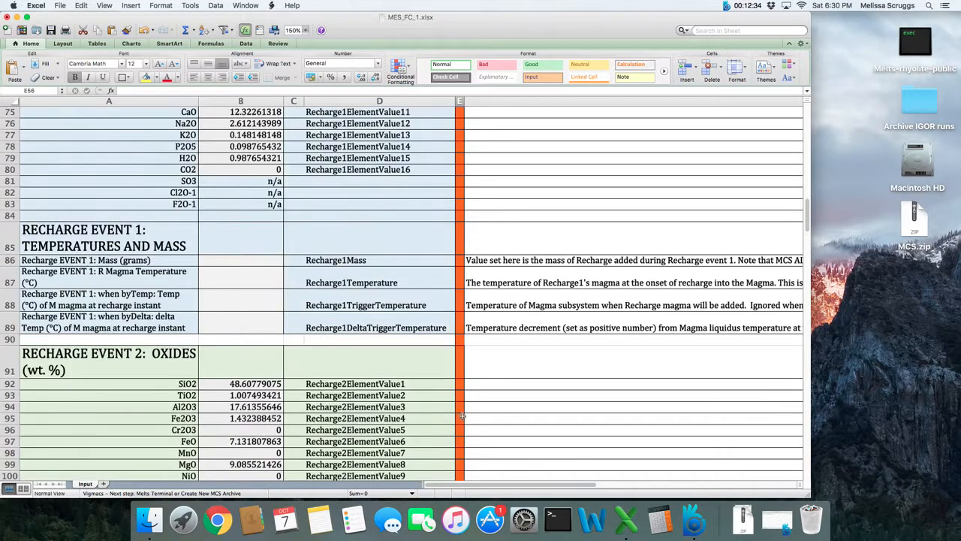
pyautogui.scroll(3, 462, 416)
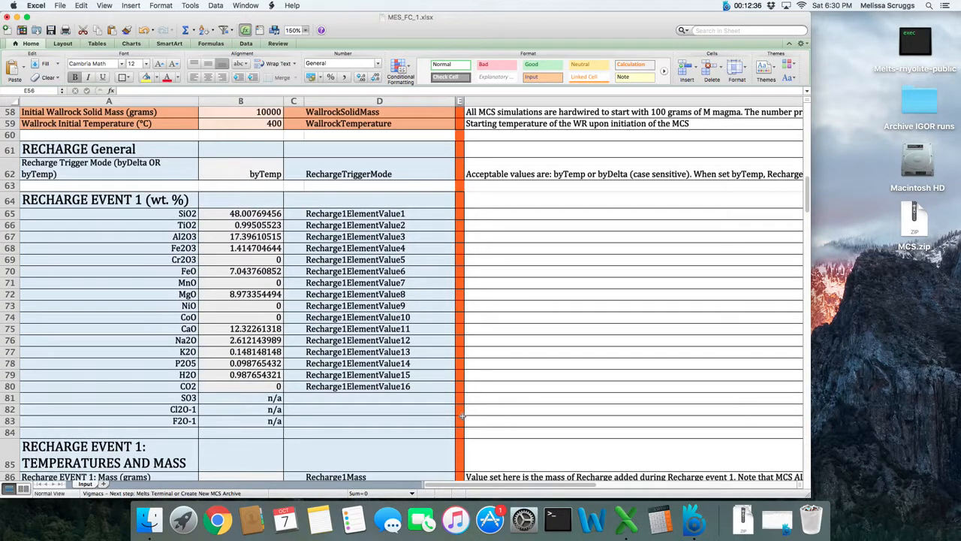
pyautogui.scroll(-2, 462, 415)
pyautogui.scroll(-1, 462, 415)
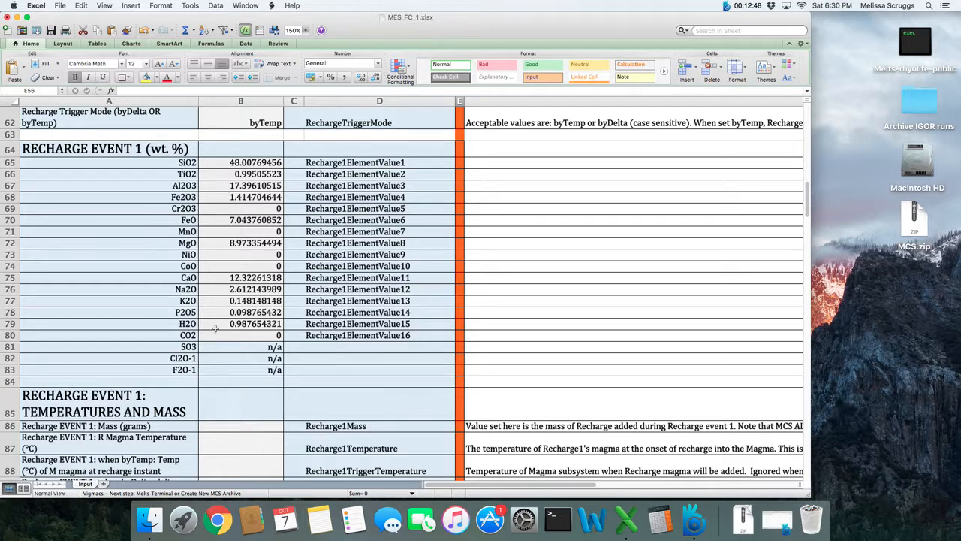
# Select the empty Recharge Event 1 mass and temperature cells B86:B89, then scroll back toward System Variables
pyautogui.scroll(-2, 241, 420)
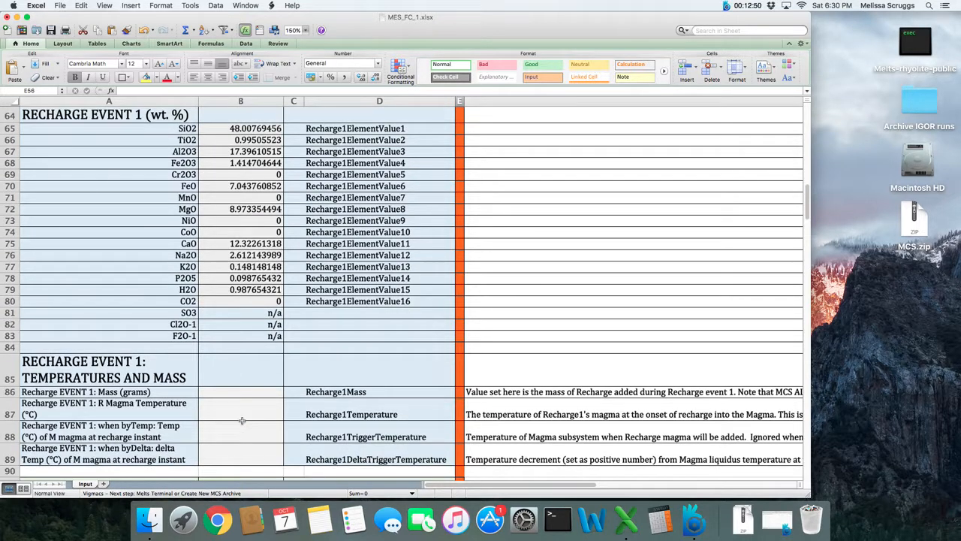
pyautogui.moveTo(245, 392); pyautogui.dragTo(244, 458)
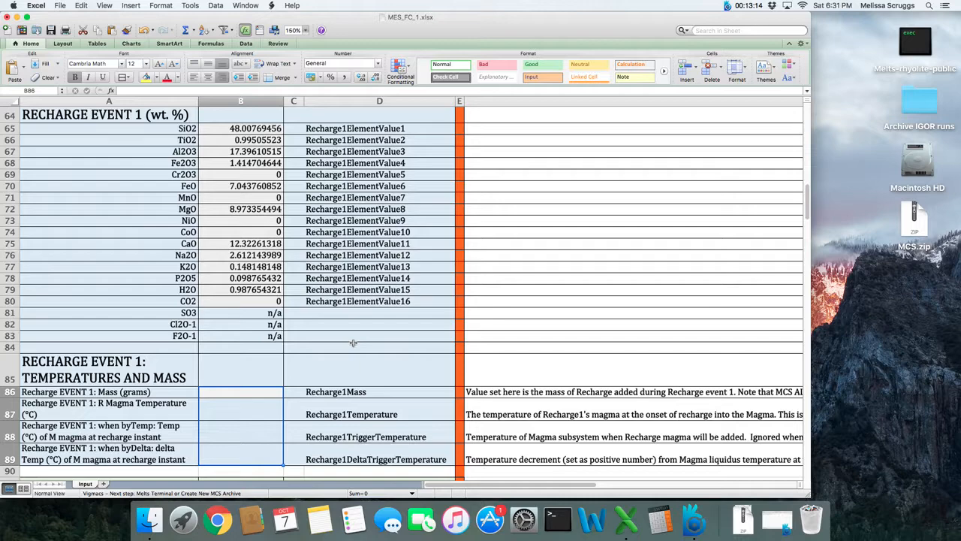
pyautogui.scroll(10, 352, 341)
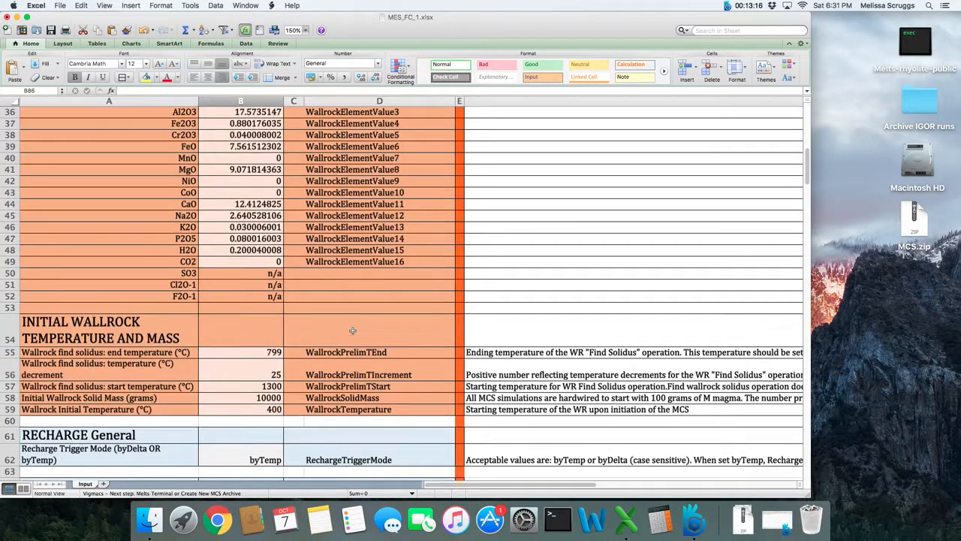
pyautogui.scroll(12, 352, 330)
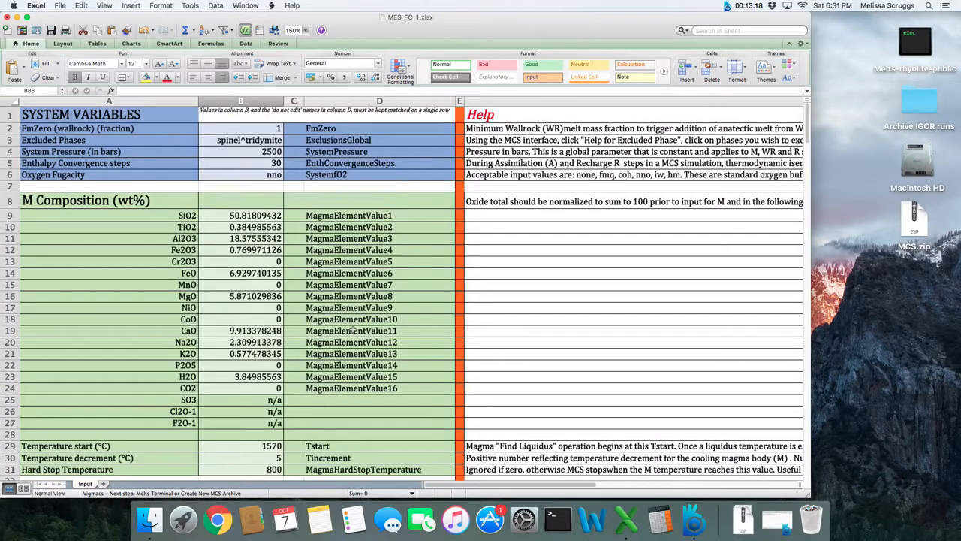